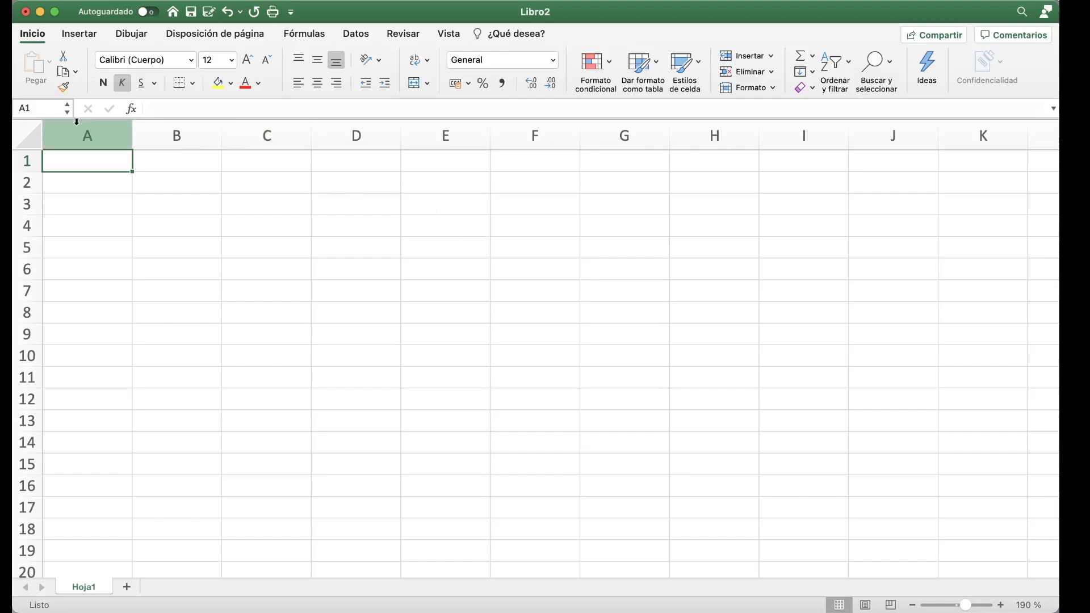
# Merge and center cells A1:K1 and enter the title TABLA DE MULTIPLICAR
pyautogui.moveTo(82, 163); pyautogui.dragTo(1005, 166)
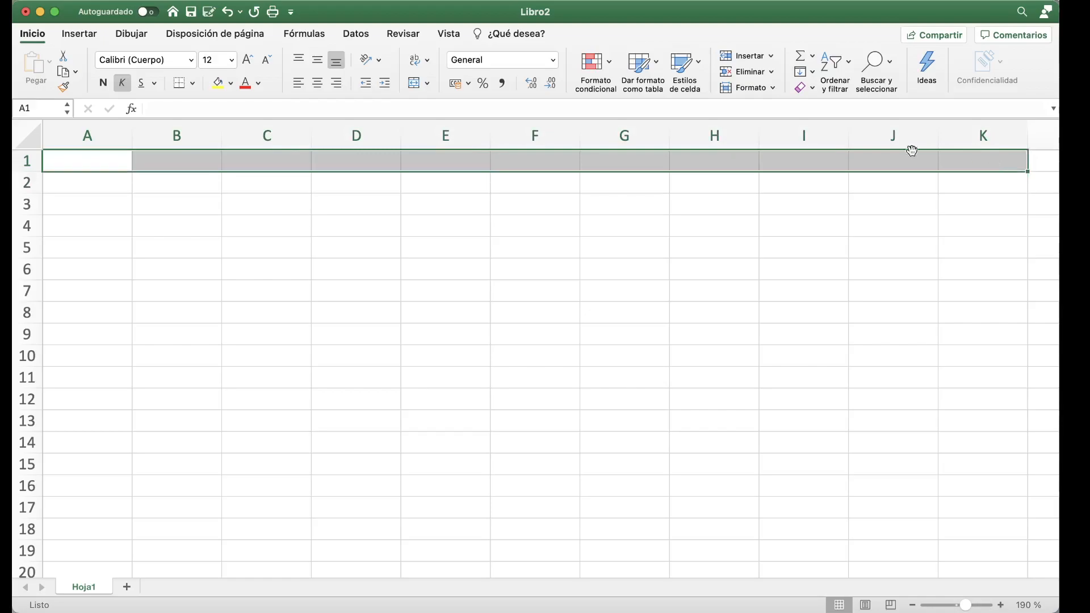
pyautogui.click(415, 84)
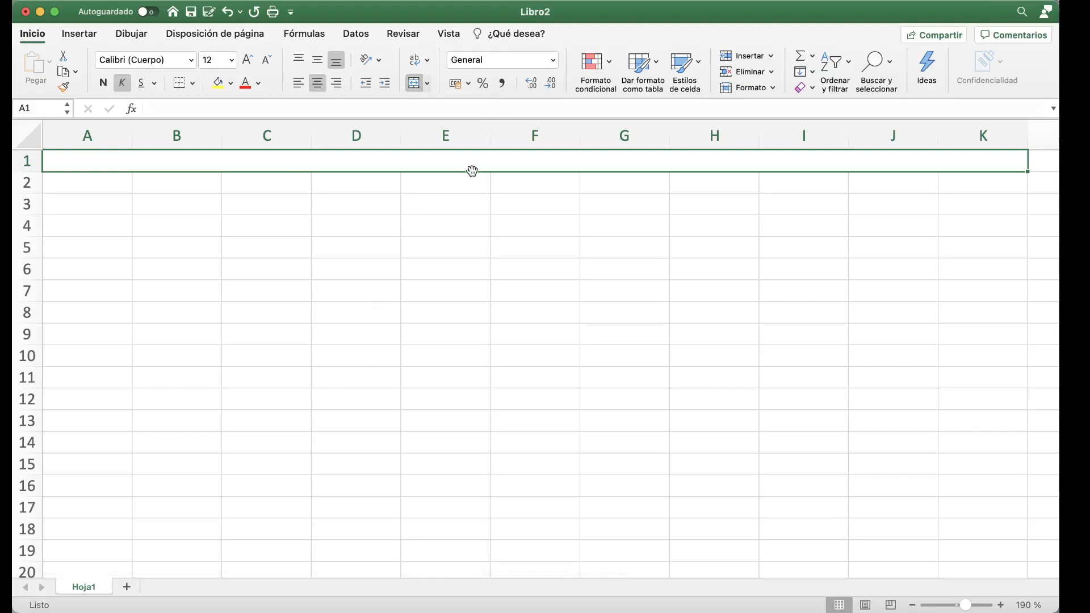
pyautogui.write('TAB')
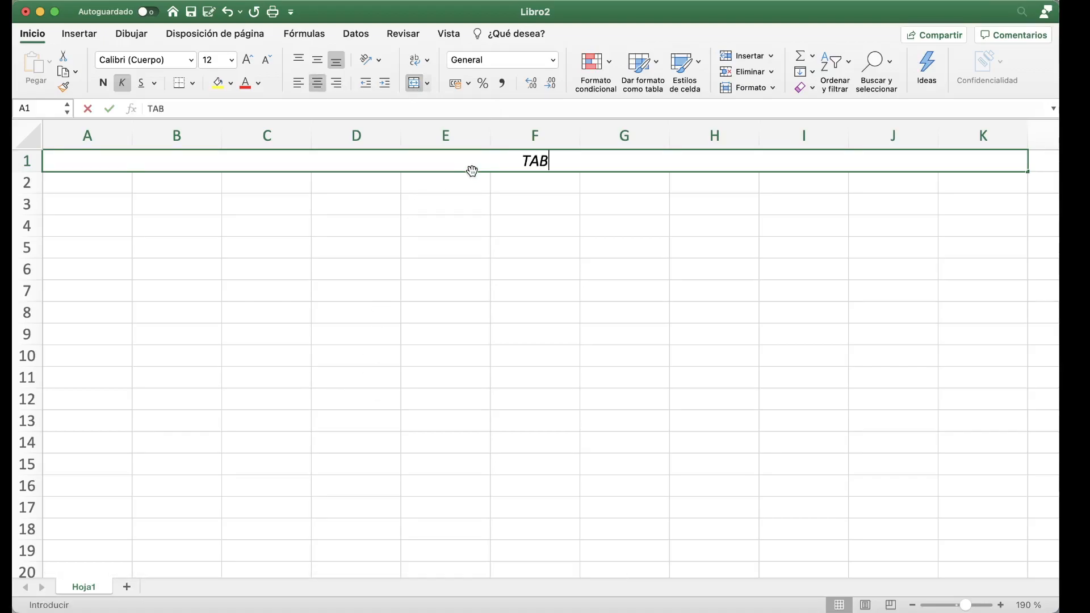
pyautogui.write('LA DE M')
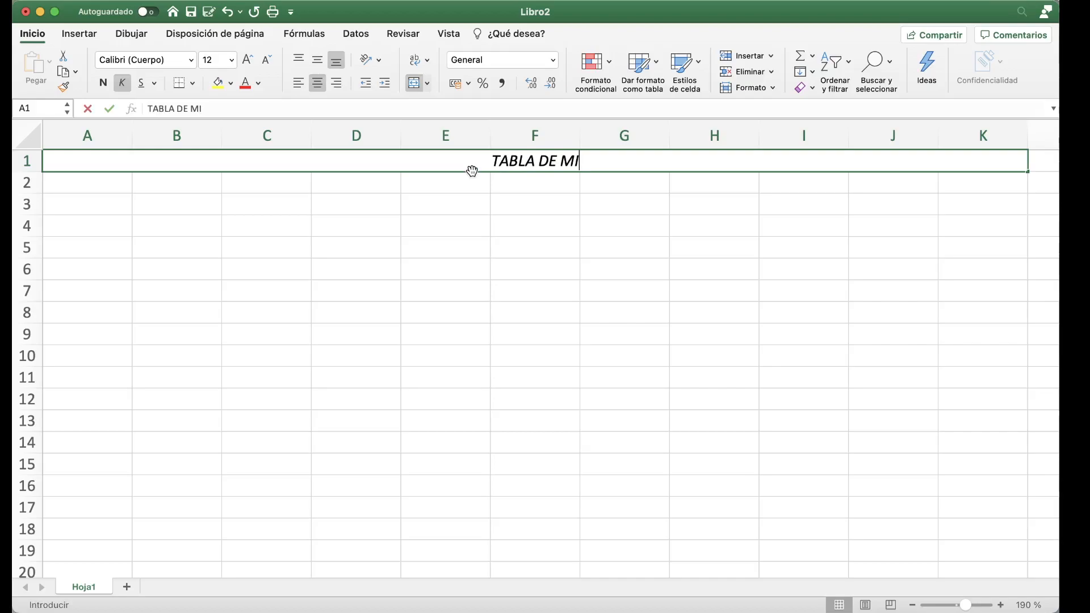
pyautogui.write('ULTIPLICAR')
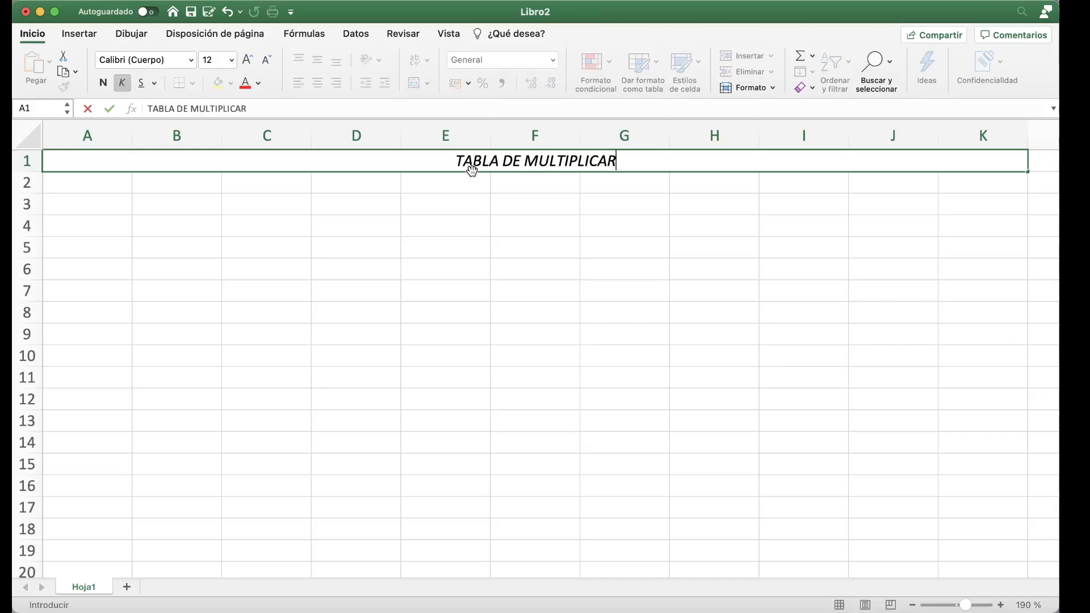
pyautogui.press('Return')
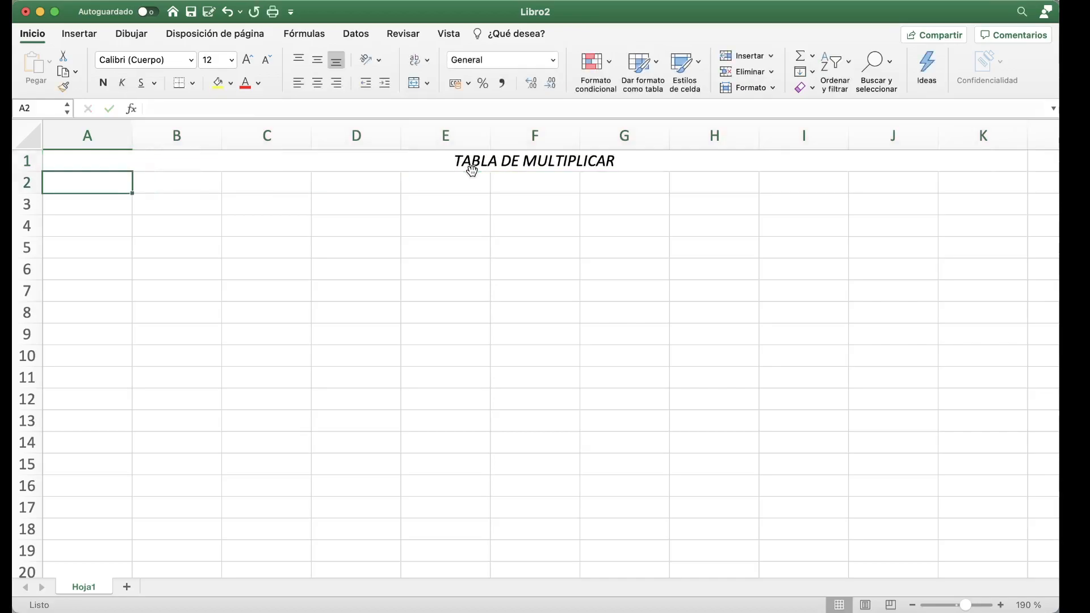
# Make row 1 about twice as tall and center the title vertically in it
pyautogui.click(487, 161)
pyautogui.moveTo(24, 169); pyautogui.dragTo(24, 190)
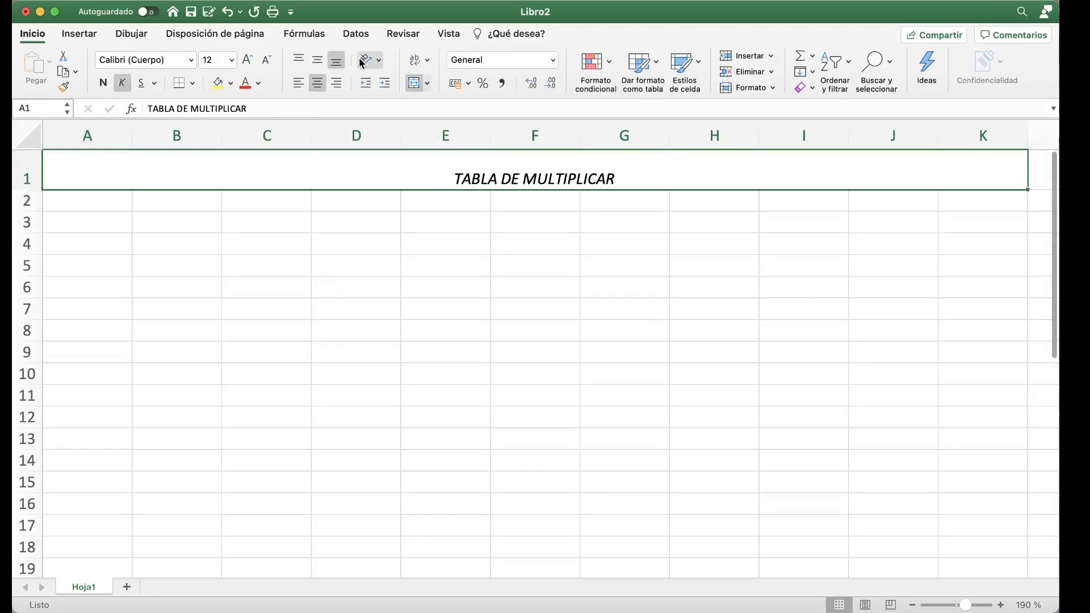
pyautogui.click(318, 59)
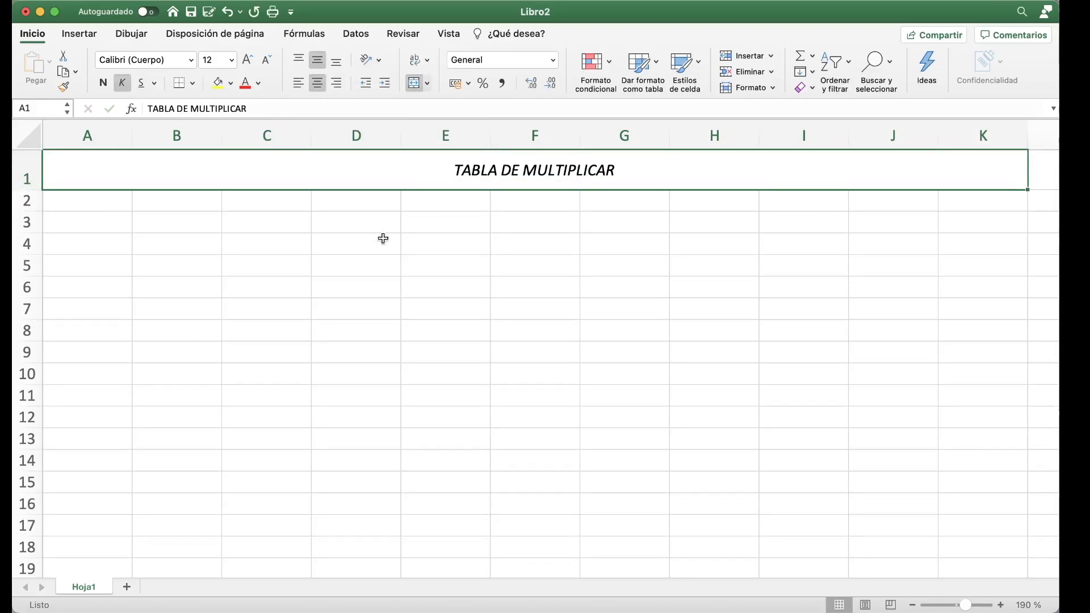
# Format the title as bold without italics, in the Andale Mono font with the blue theme color
pyautogui.click(124, 84)
pyautogui.click(105, 85)
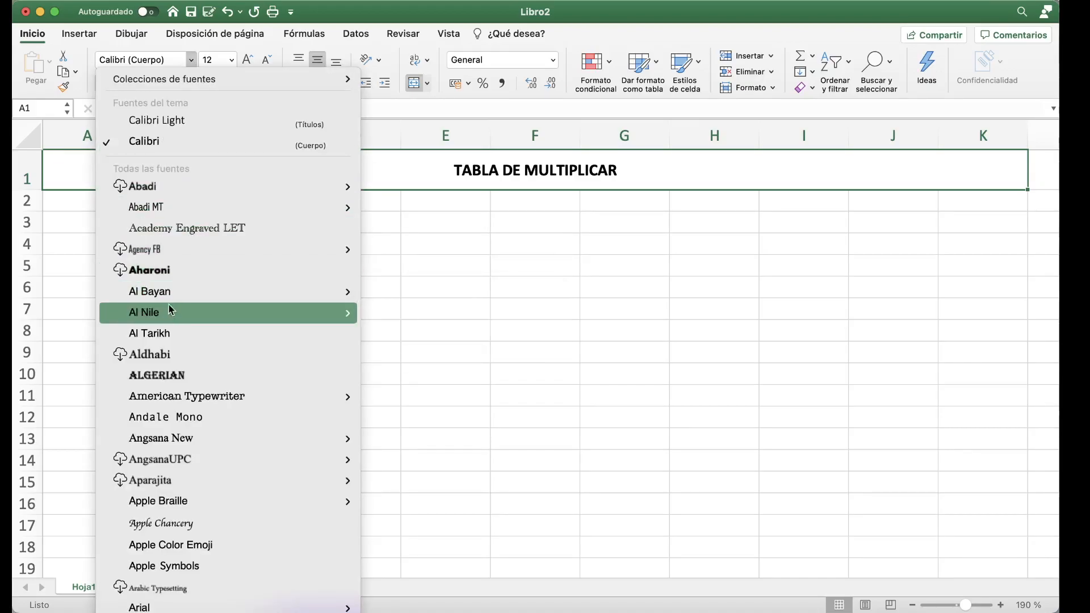
pyautogui.click(171, 354)
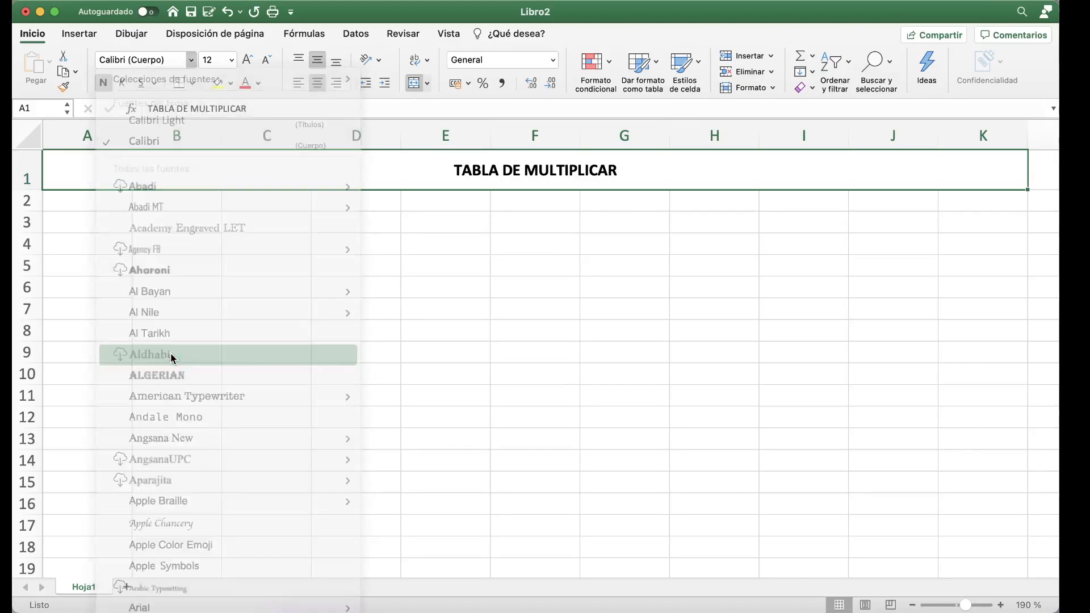
pyautogui.click(191, 60)
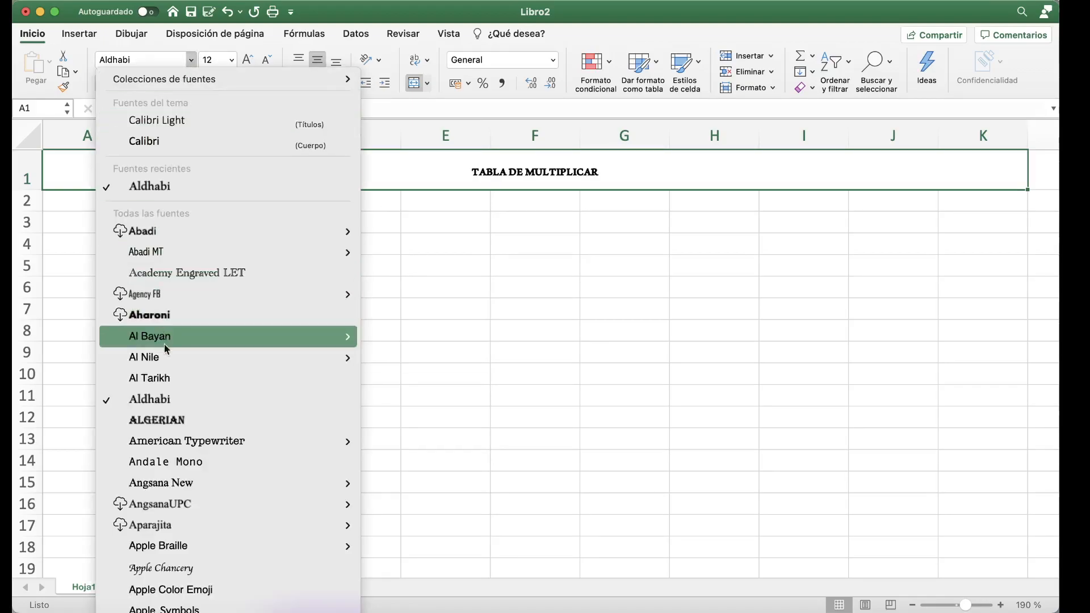
pyautogui.click(195, 461)
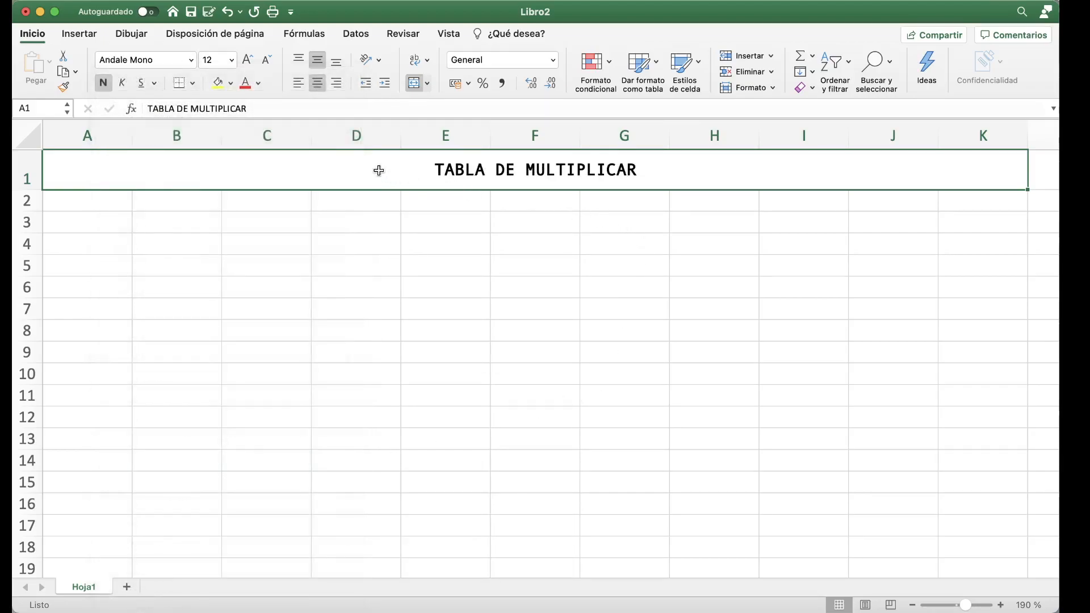
pyautogui.click(262, 84)
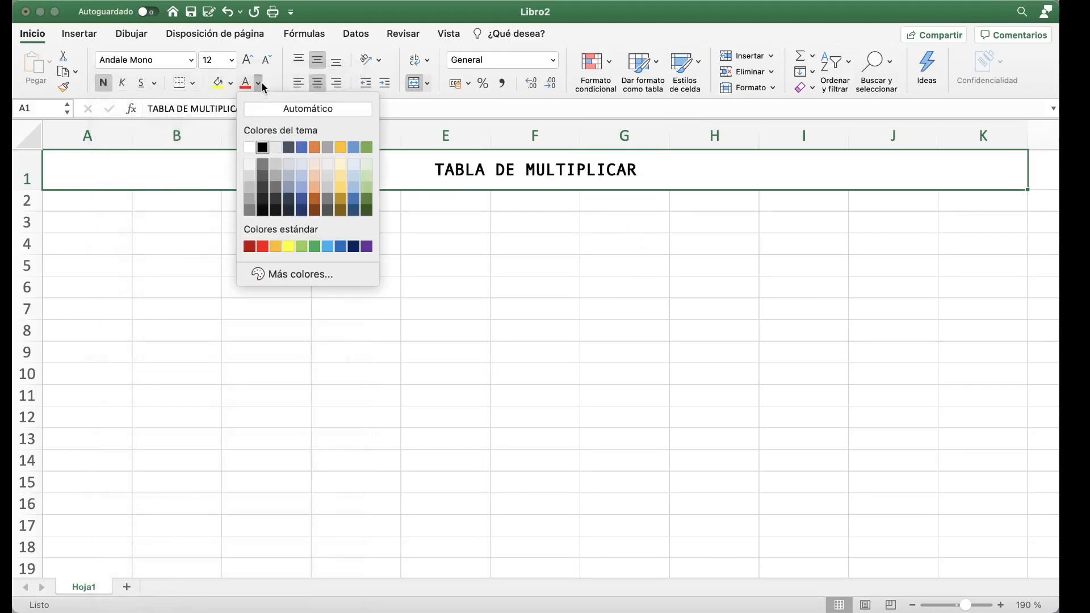
pyautogui.click(300, 148)
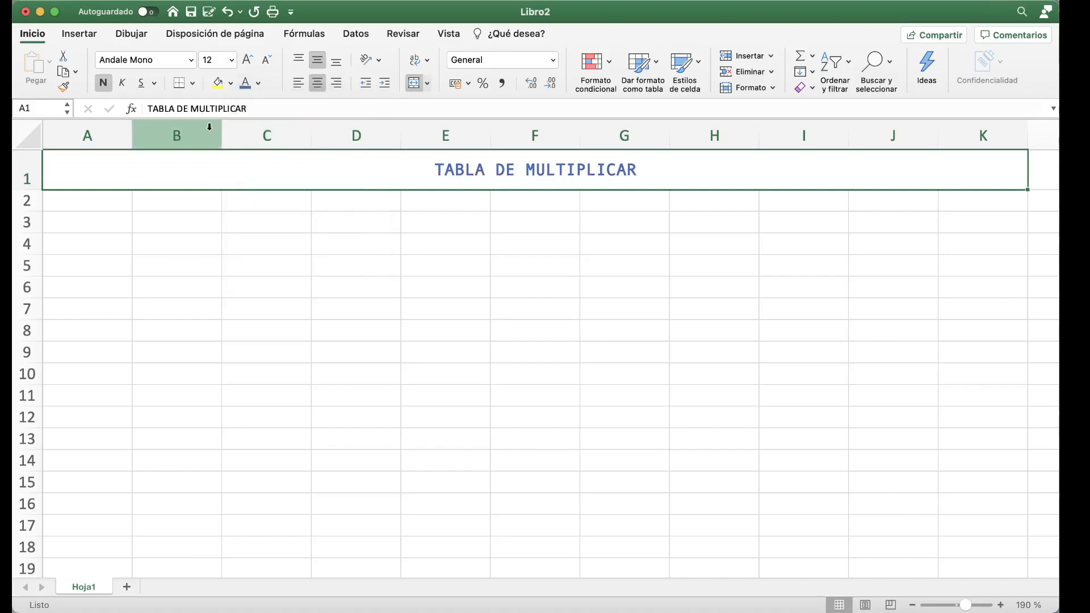
# In the title cell's format settings, set the background fill to the lightest orange theme tint
pyautogui.rightClick(424, 181)
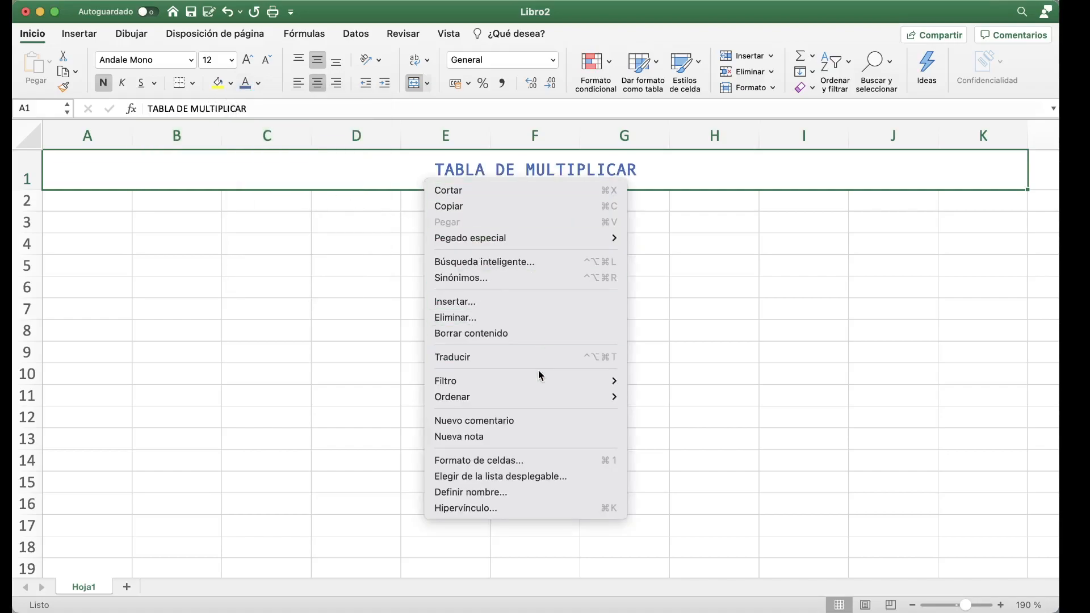
pyautogui.click(542, 462)
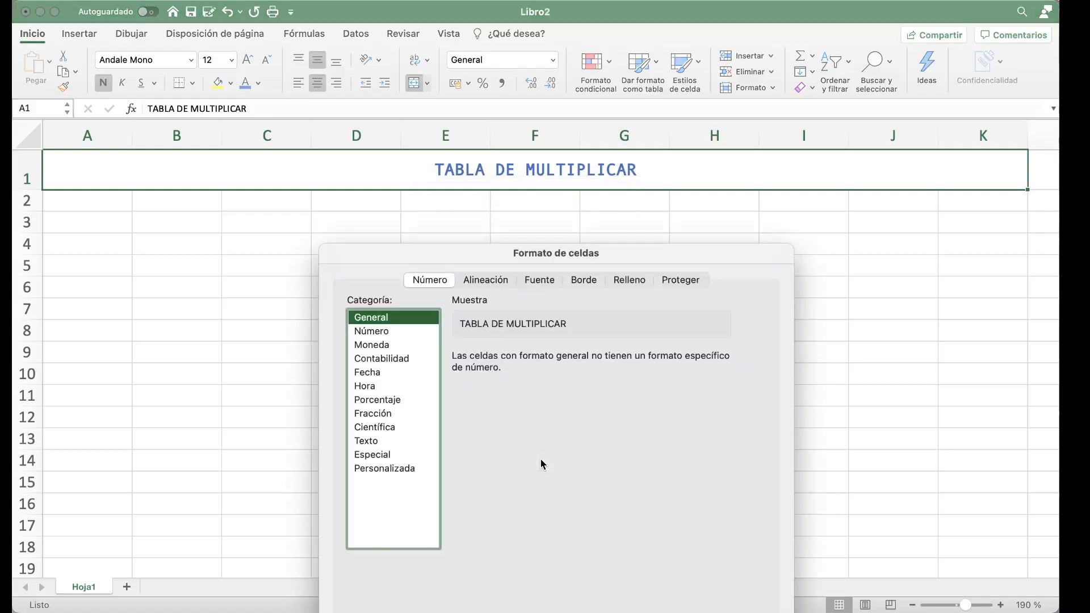
pyautogui.moveTo(513, 249); pyautogui.dragTo(424, 107)
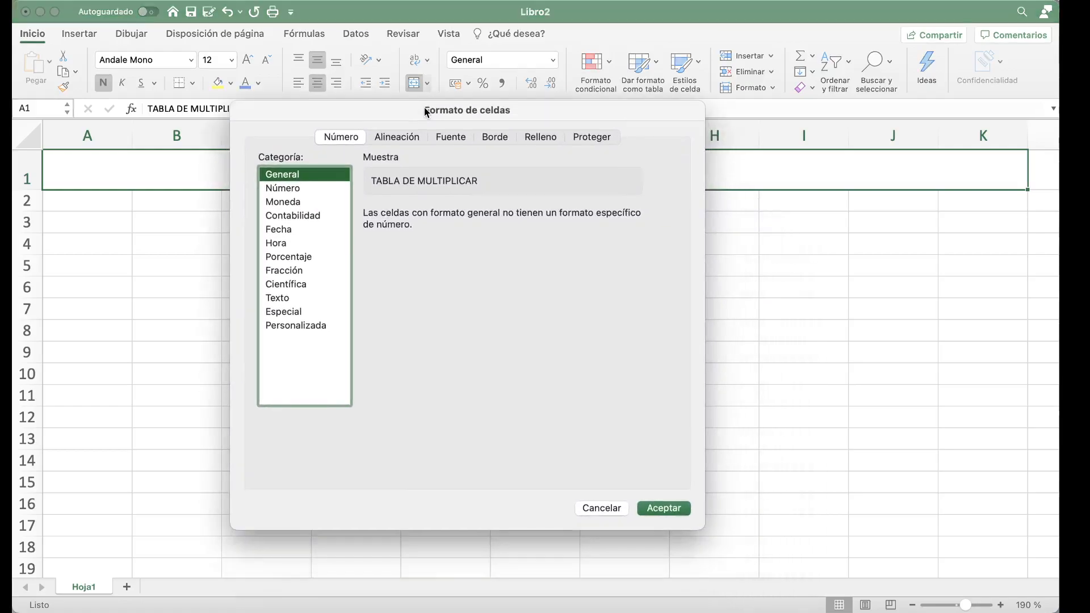
pyautogui.click(498, 139)
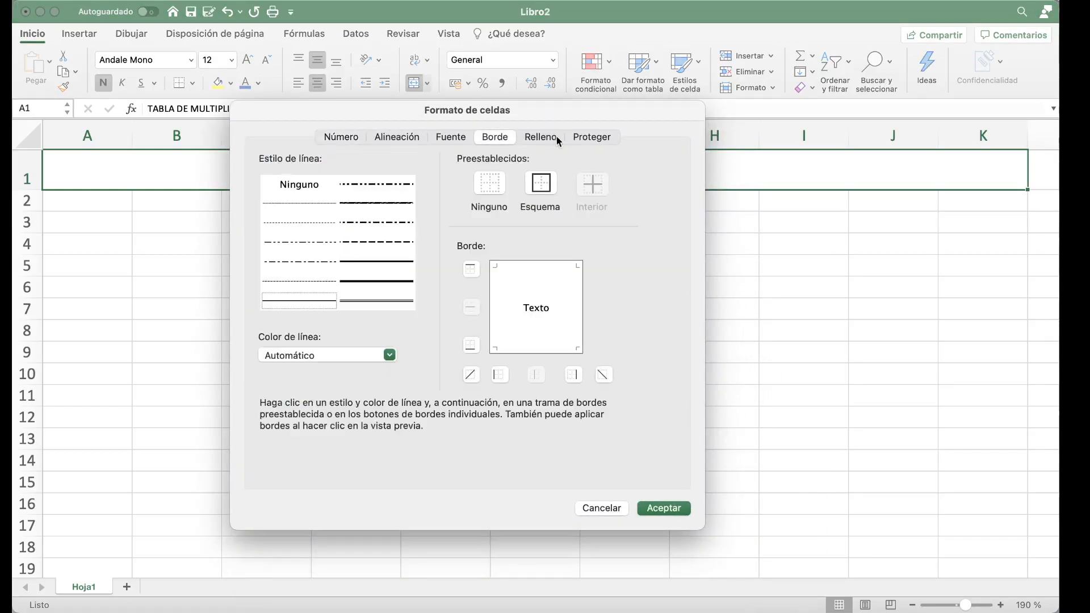
pyautogui.click(550, 137)
pyautogui.click(409, 191)
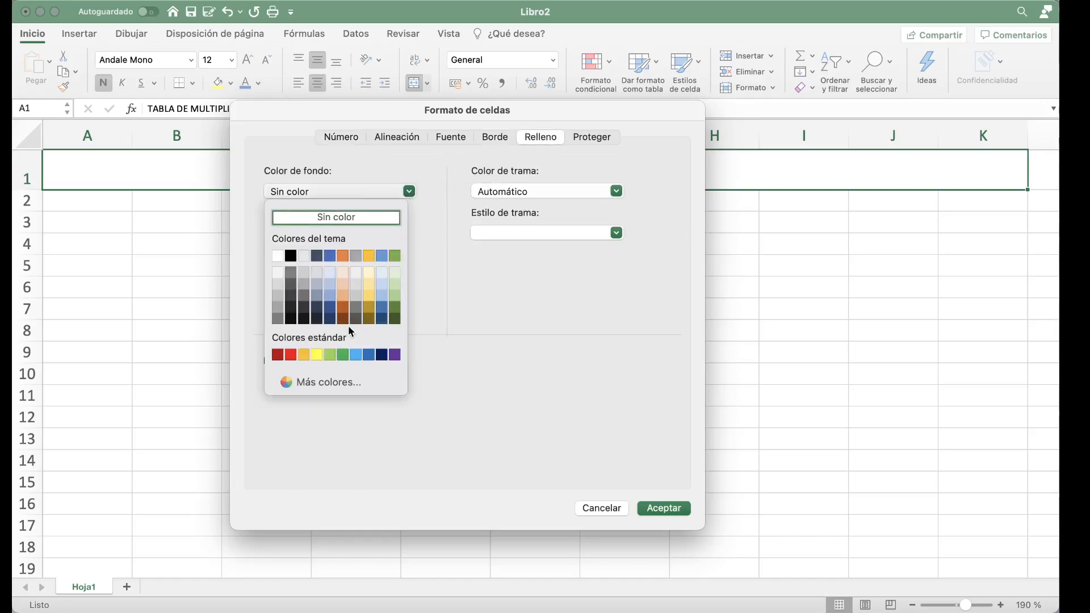
pyautogui.click(342, 272)
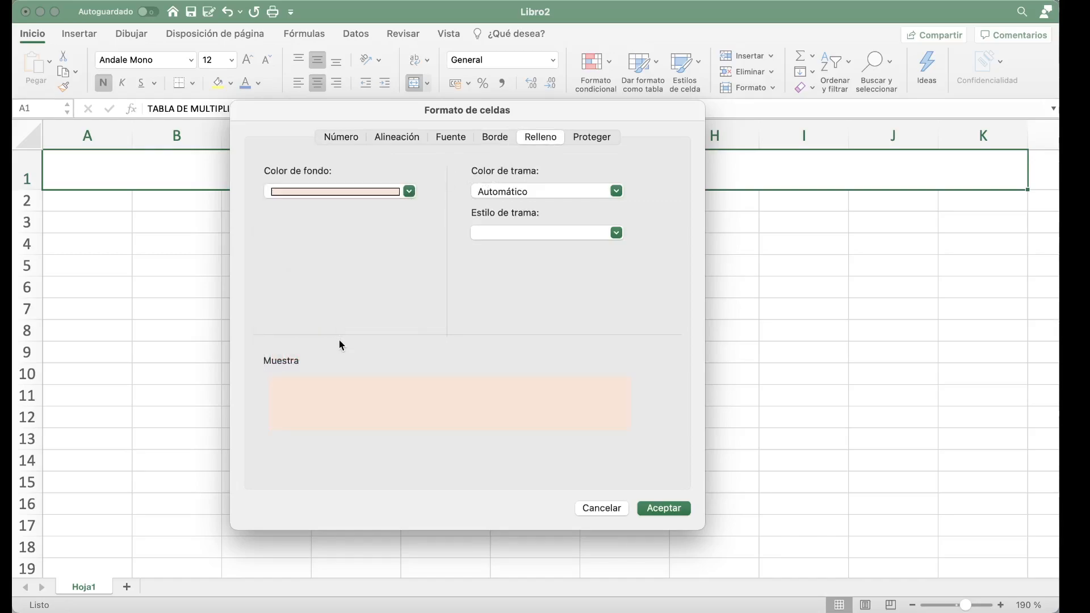
# Give the title cell a medium solid blue outline border and apply the cell formatting
pyautogui.click(495, 138)
pyautogui.click(374, 262)
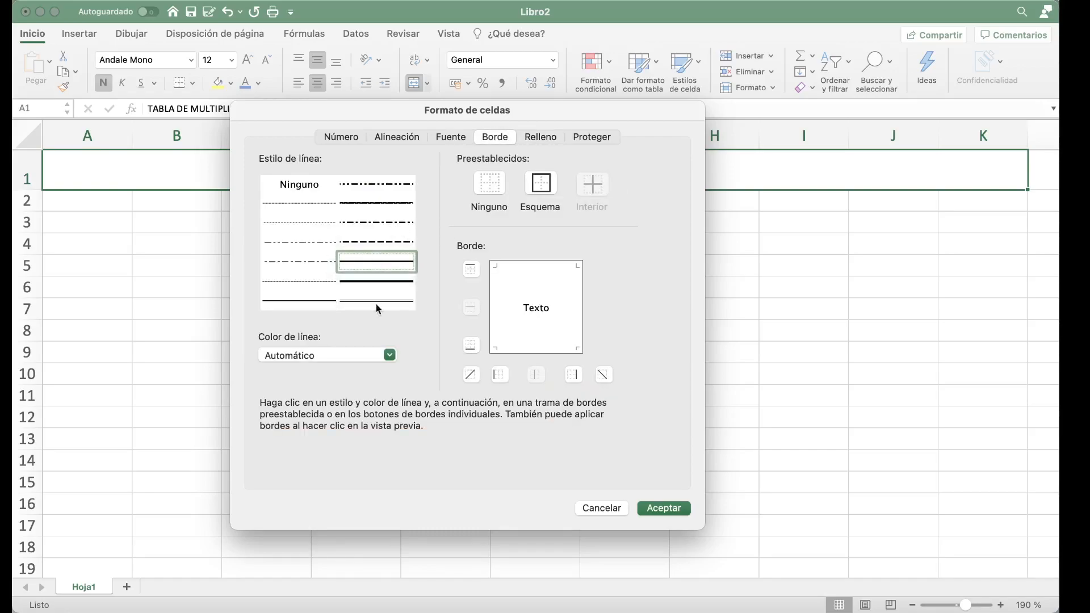
pyautogui.click(380, 357)
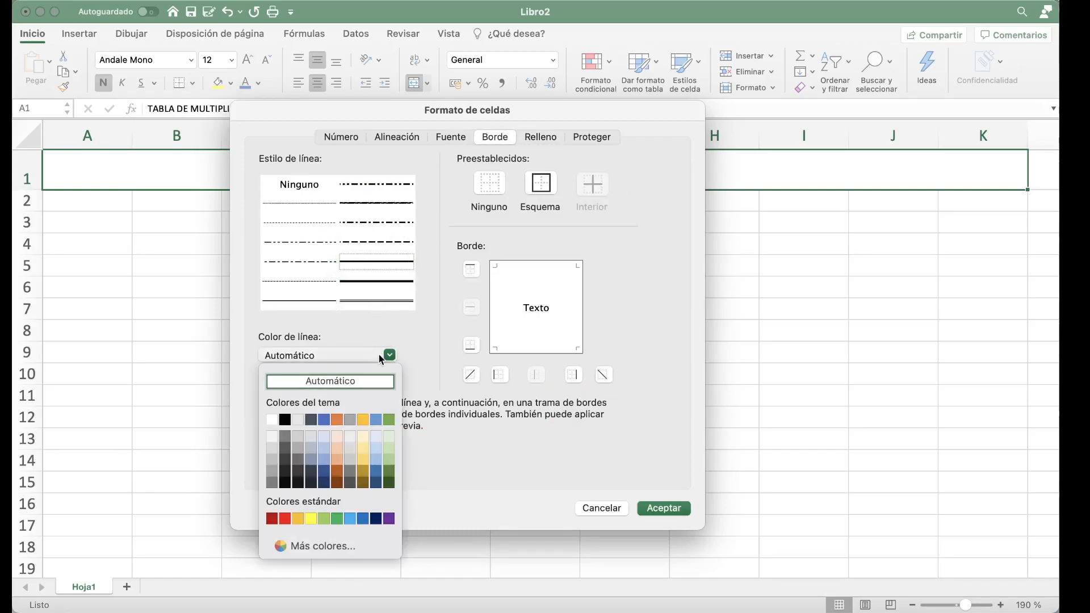
pyautogui.click(325, 418)
pyautogui.click(554, 194)
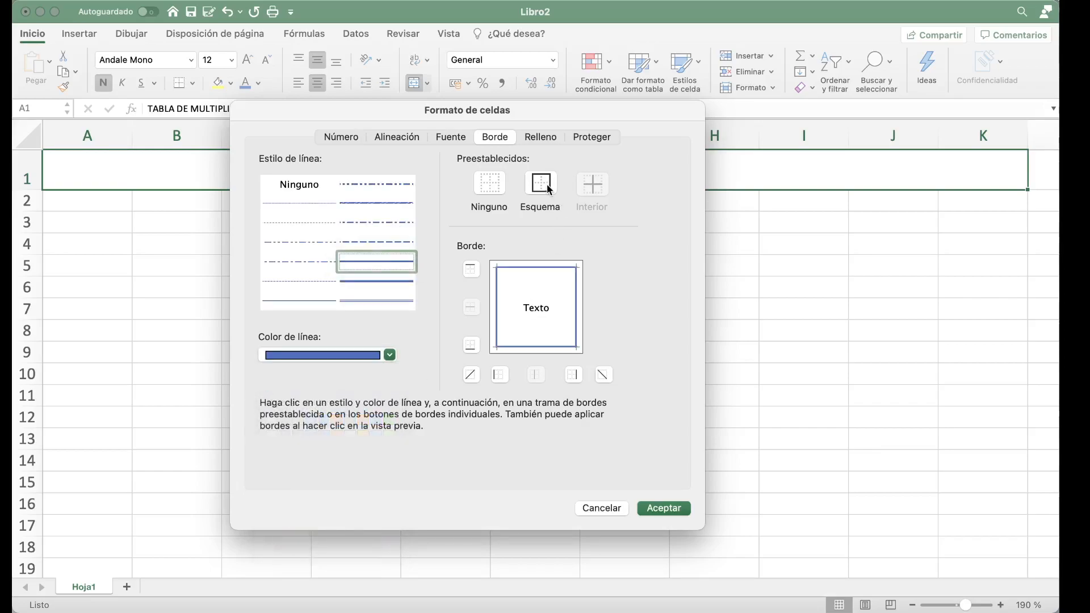
pyautogui.click(660, 509)
pyautogui.click(397, 374)
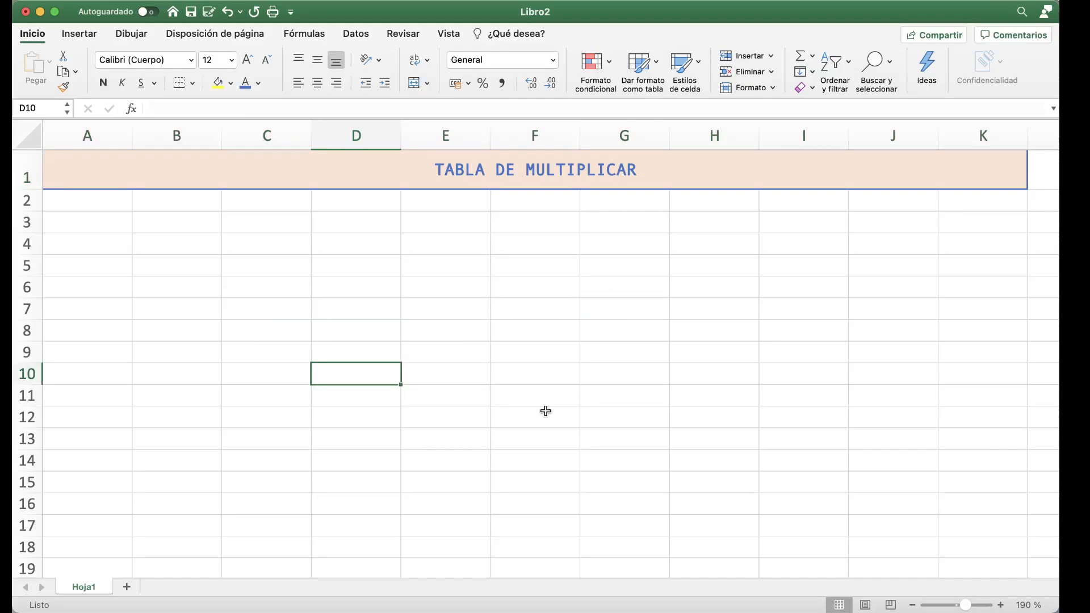
# Enter 1 in B3 and 2 in C3, and extend the series across to 10 in K3
pyautogui.click(163, 229)
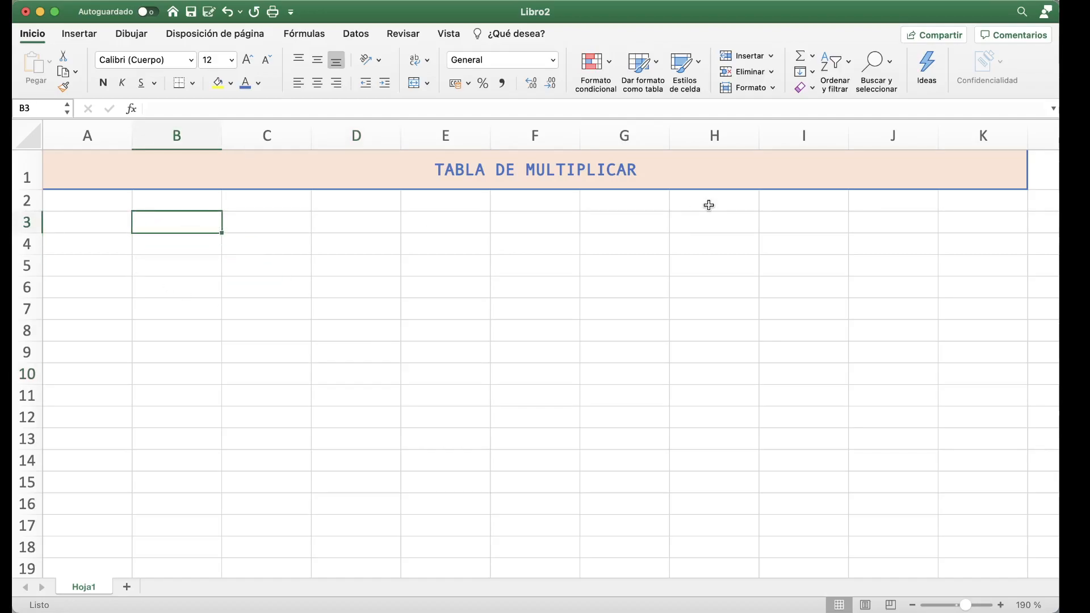
pyautogui.write('1')
pyautogui.press('Tab')
pyautogui.write('2')
pyautogui.press('Return')
pyautogui.click(173, 221)
pyautogui.moveTo(173, 221); pyautogui.dragTo(290, 228)
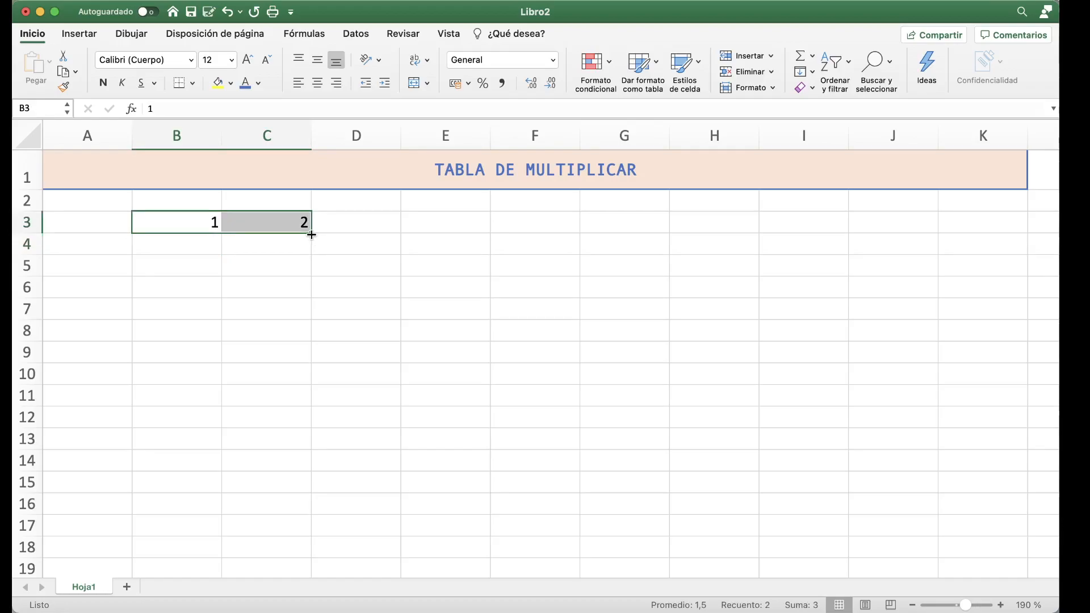
pyautogui.moveTo(311, 235); pyautogui.dragTo(1001, 243)
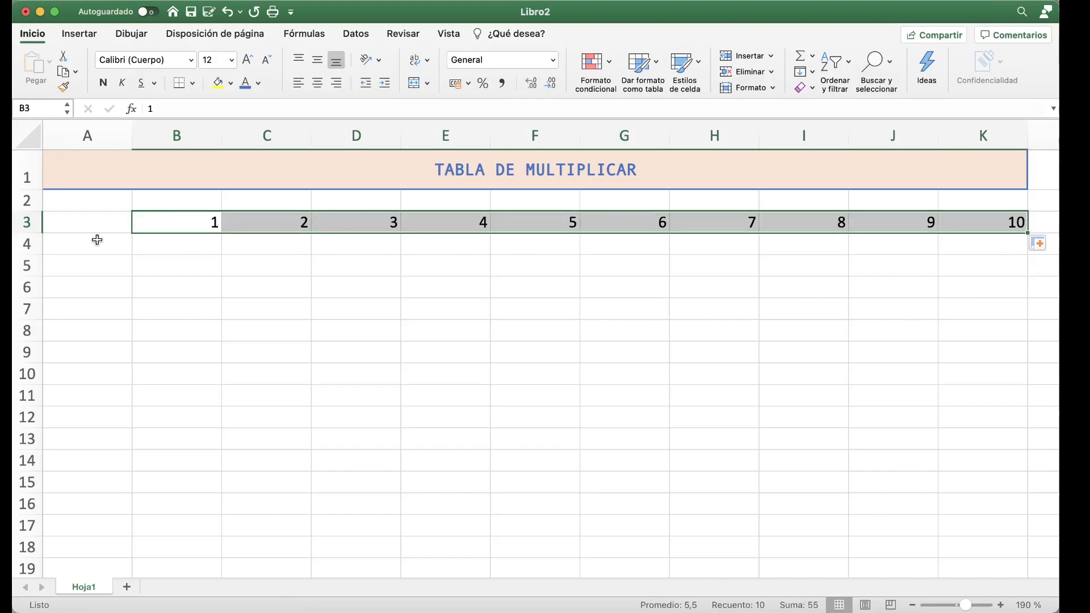
# Copy the number series in B3:K3 and paste it transposed down column A starting at A4
pyautogui.moveTo(97, 241); pyautogui.dragTo(102, 443)
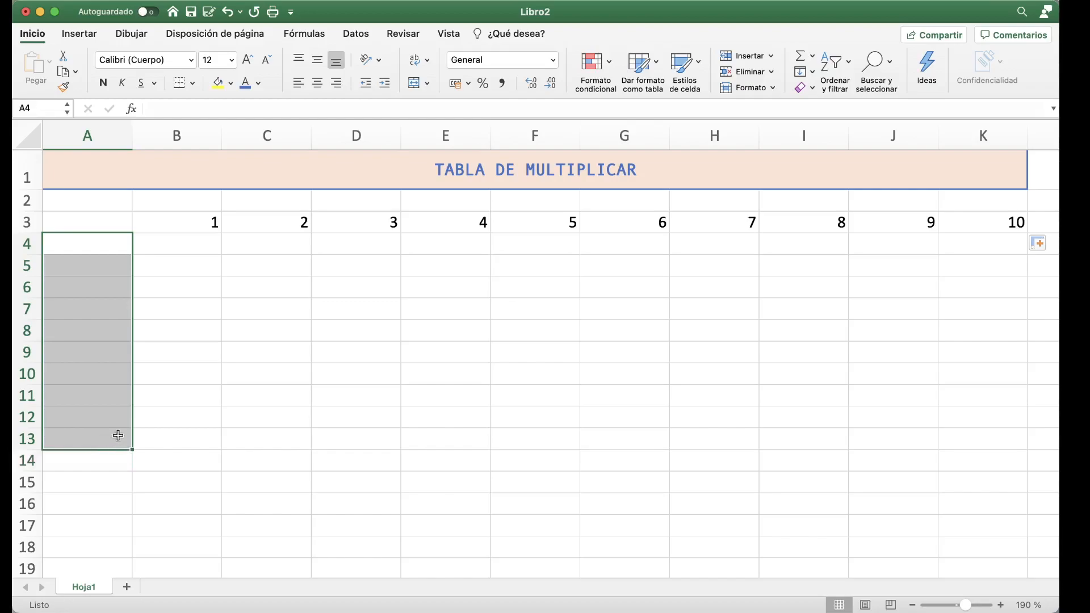
pyautogui.click(290, 407)
pyautogui.moveTo(185, 229); pyautogui.dragTo(706, 229)
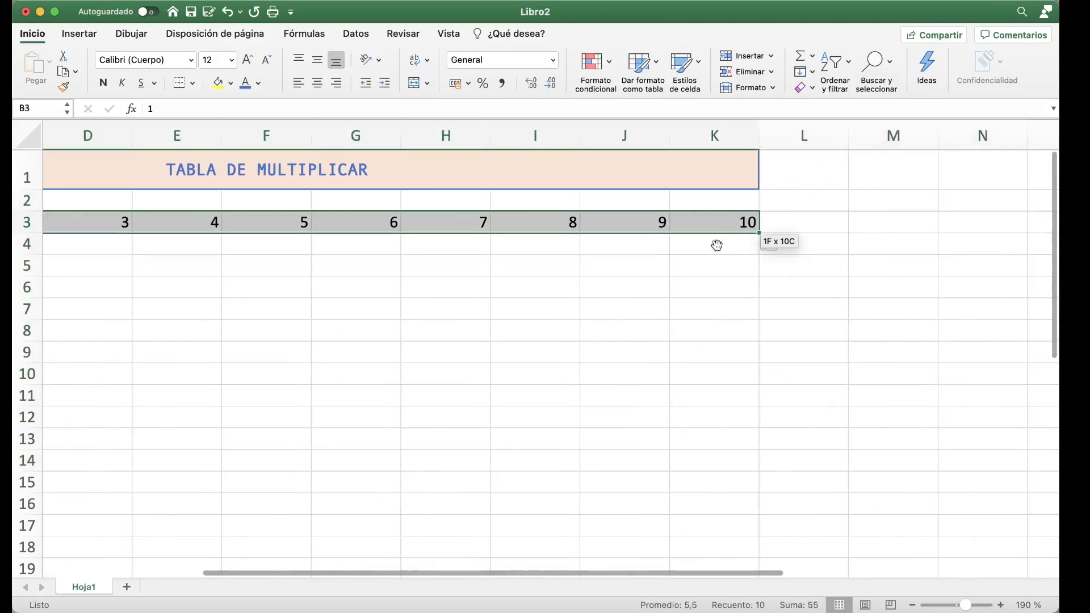
pyautogui.moveTo(724, 574); pyautogui.dragTo(560, 574)
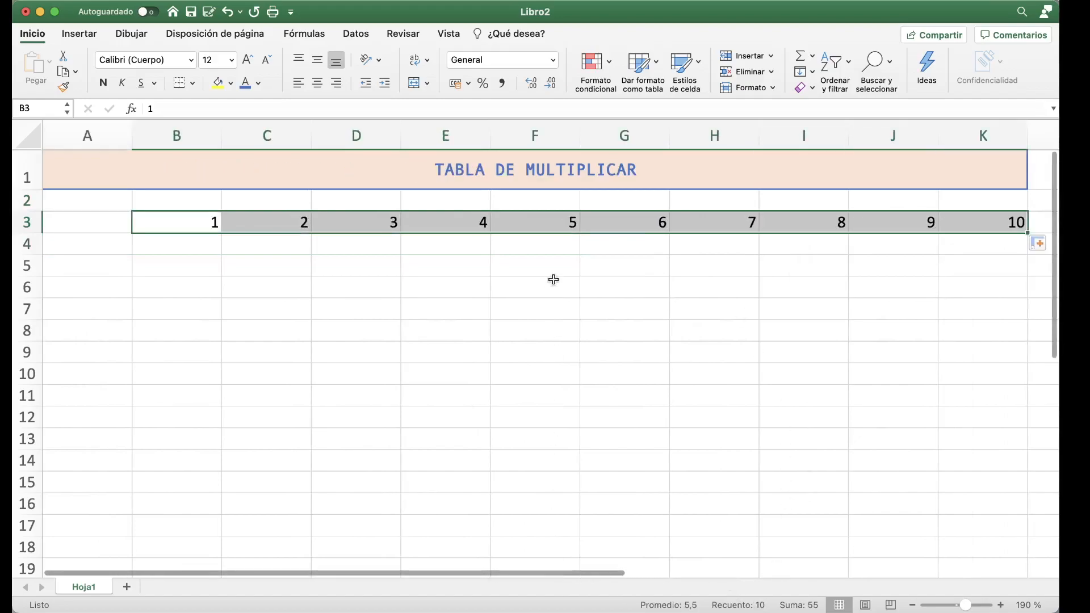
pyautogui.rightClick(560, 230)
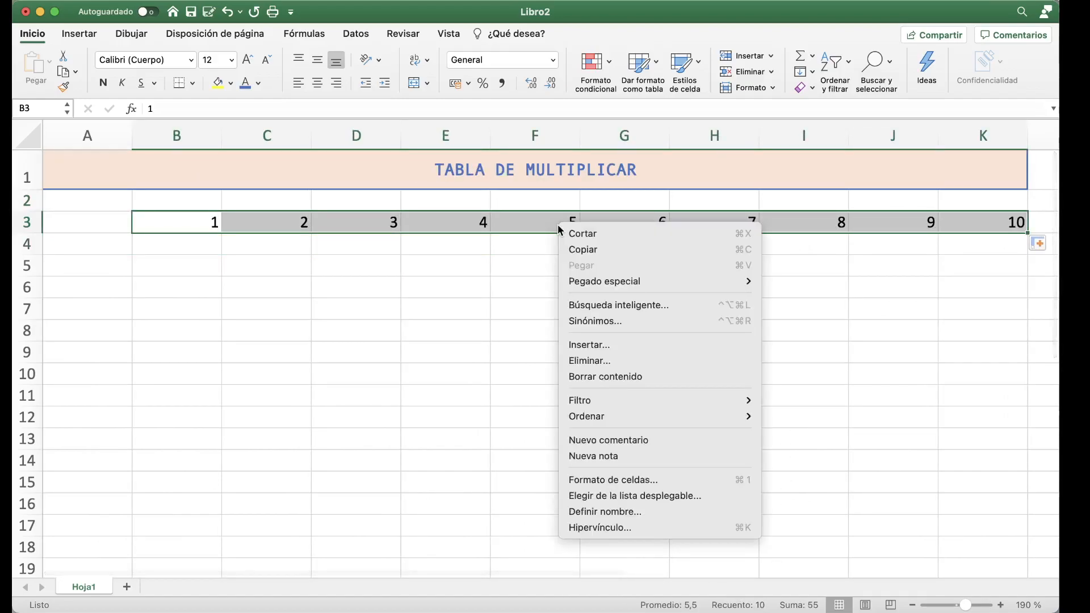
pyautogui.click(595, 248)
pyautogui.rightClick(100, 245)
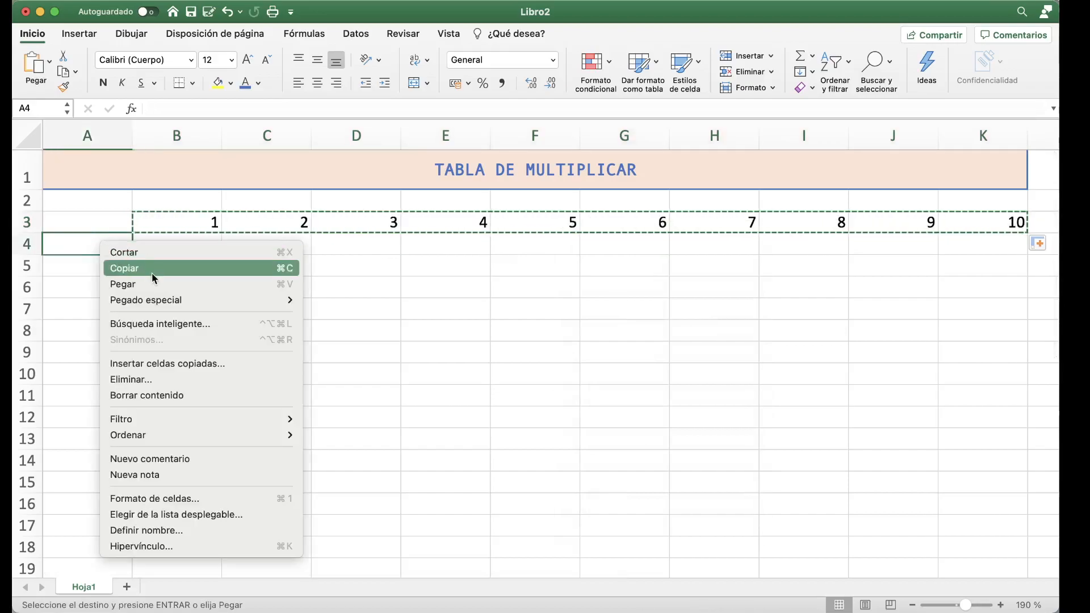
pyautogui.moveTo(152, 300)
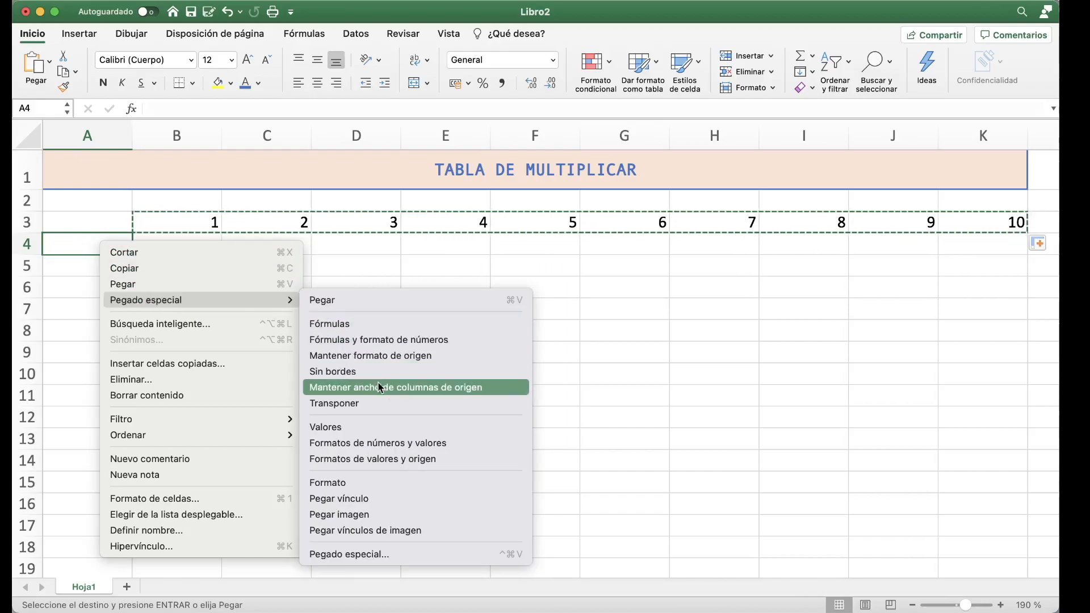
pyautogui.click(374, 406)
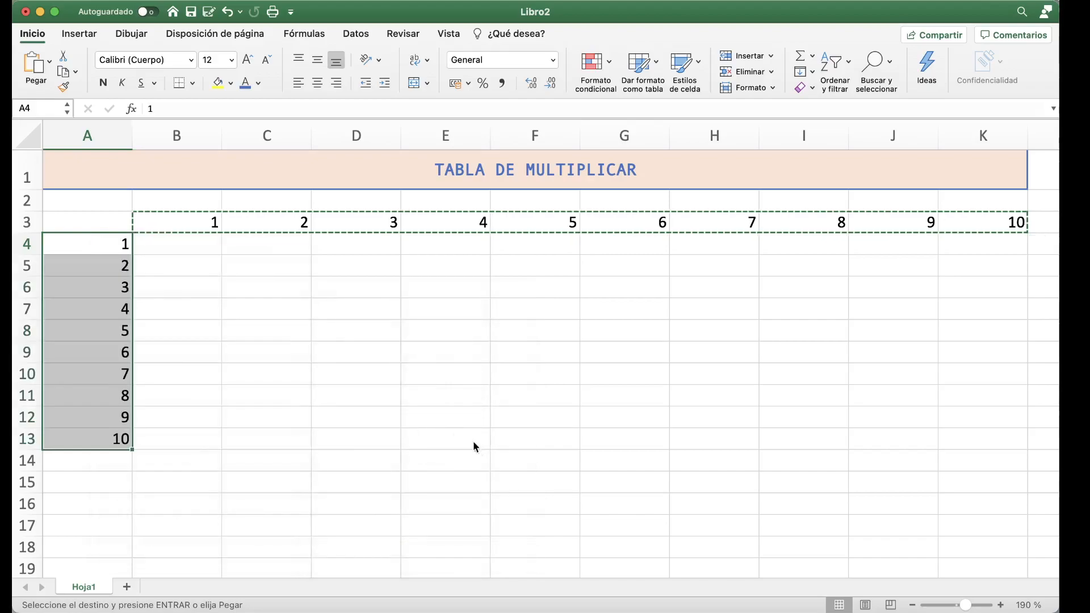
pyautogui.click(551, 467)
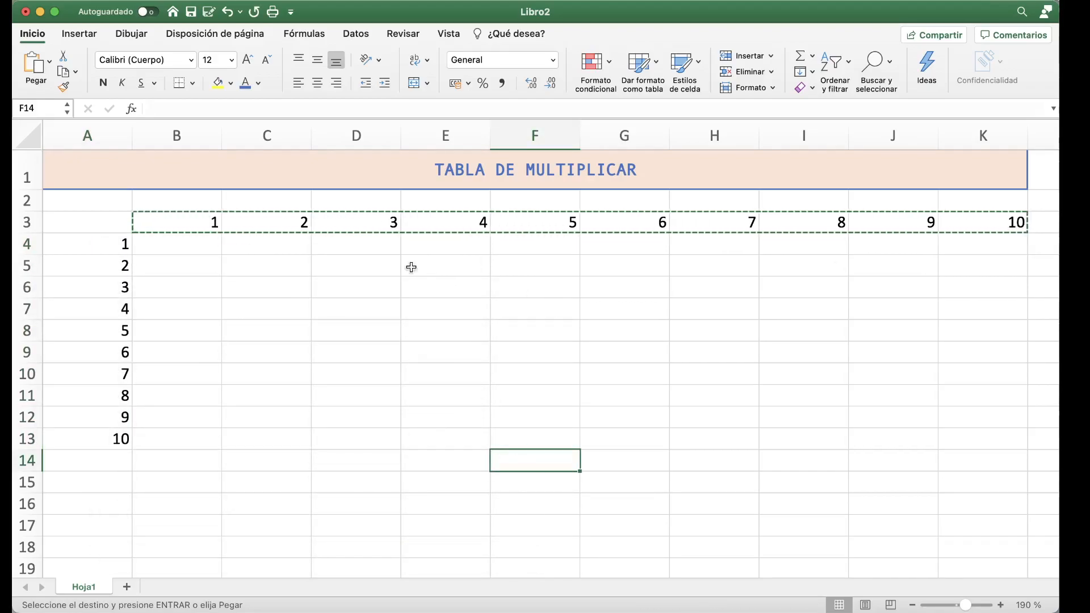
# Centre the row headers A4:A13 horizontally and the column headers B3:K3 both vertically and horizontally
pyautogui.click(237, 323)
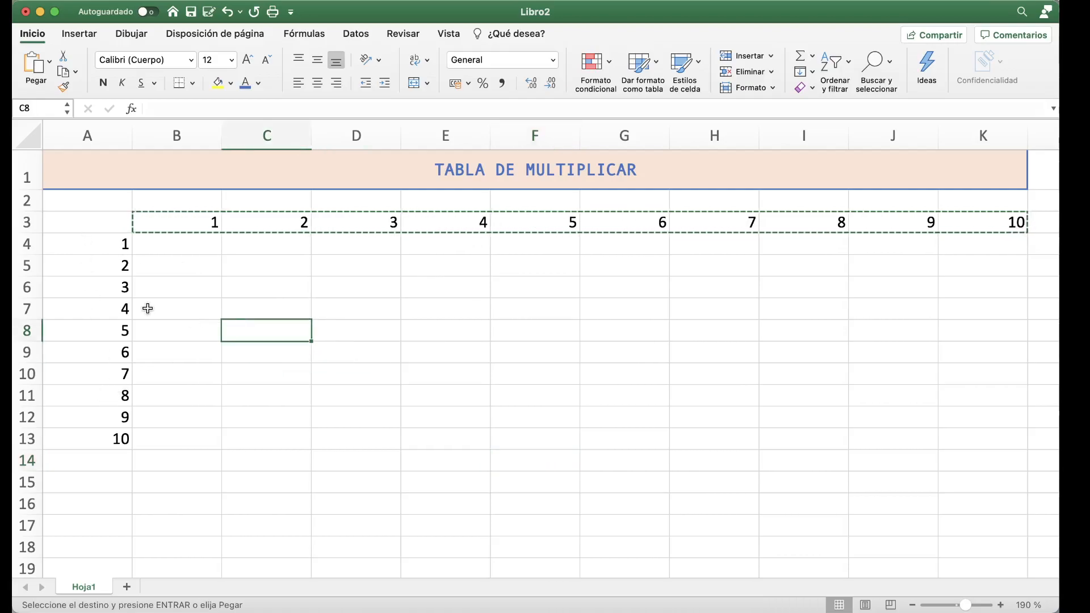
pyautogui.press('Escape')
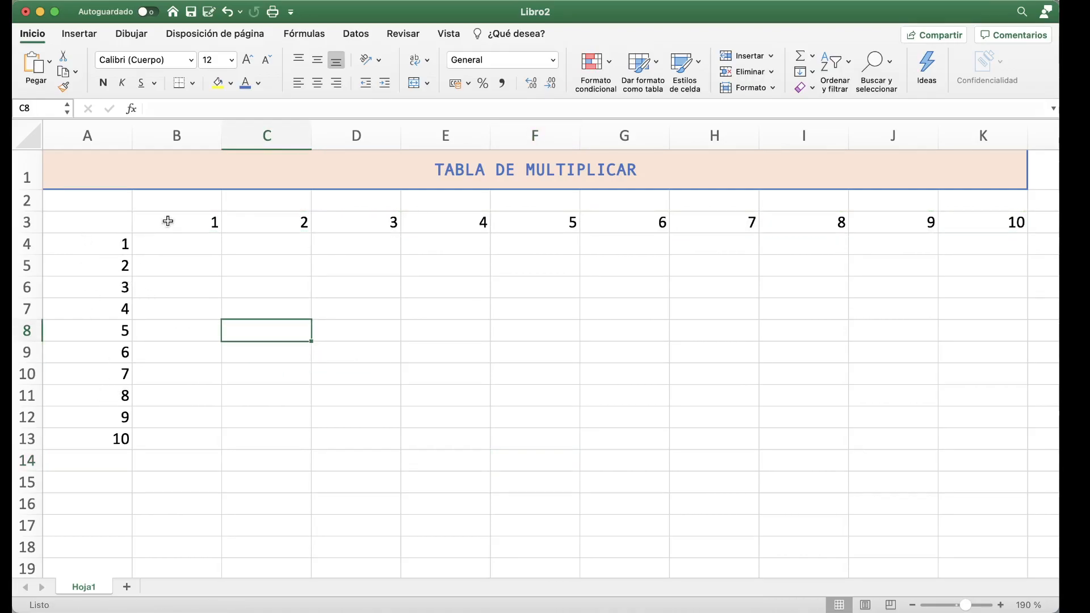
pyautogui.moveTo(117, 248); pyautogui.dragTo(100, 443)
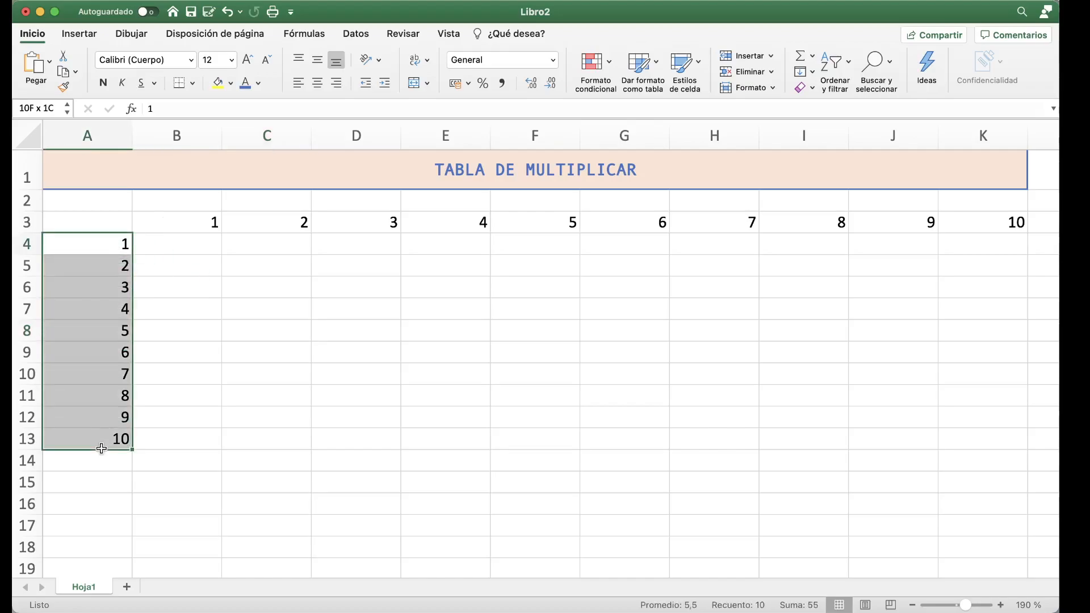
pyautogui.click(319, 84)
pyautogui.moveTo(187, 223); pyautogui.dragTo(1012, 224)
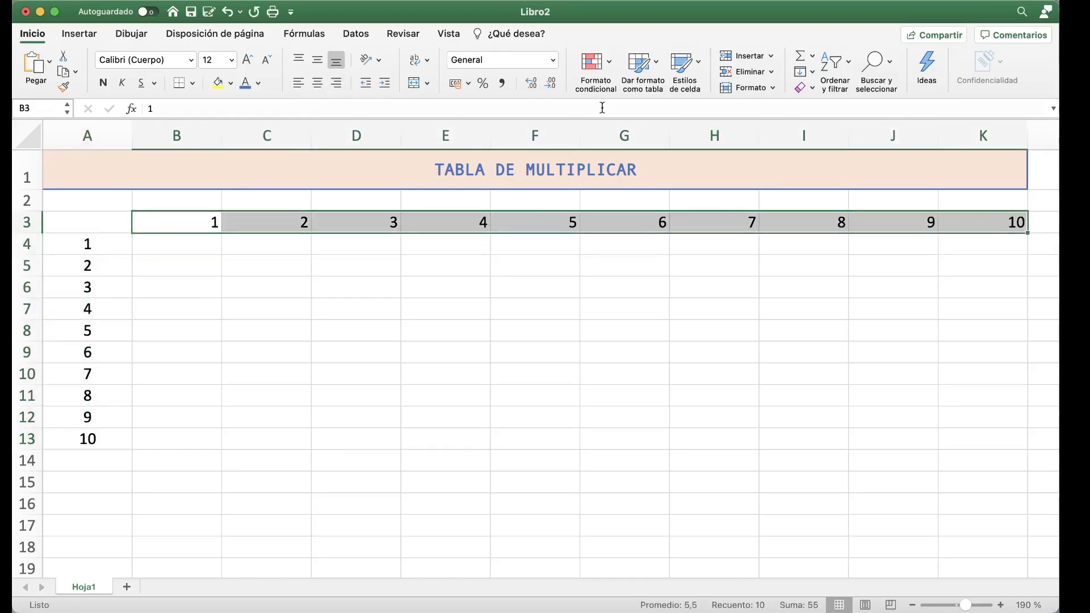
pyautogui.click(321, 59)
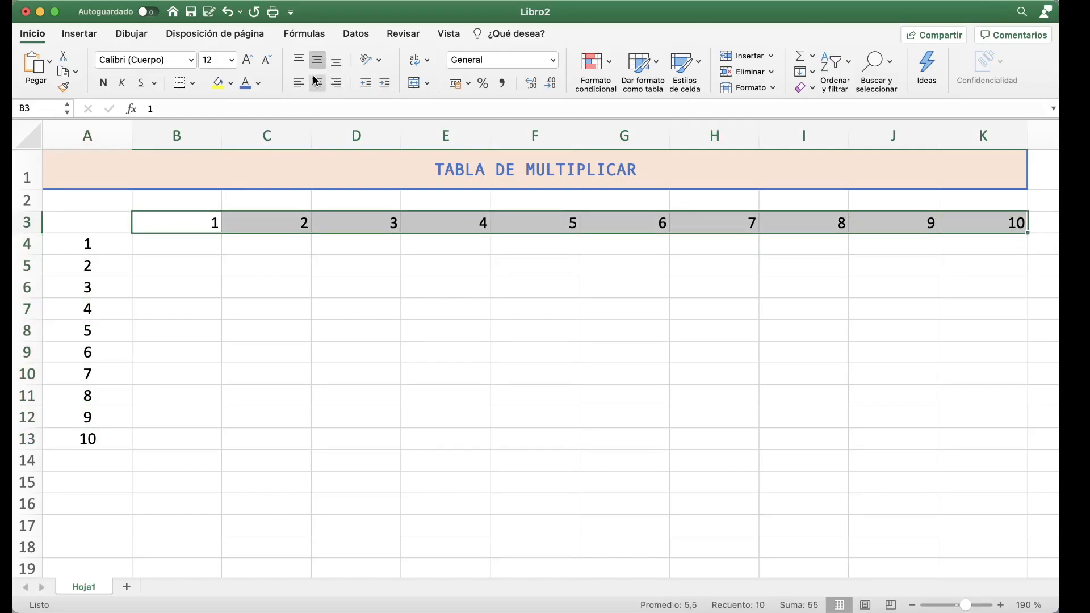
pyautogui.click(318, 83)
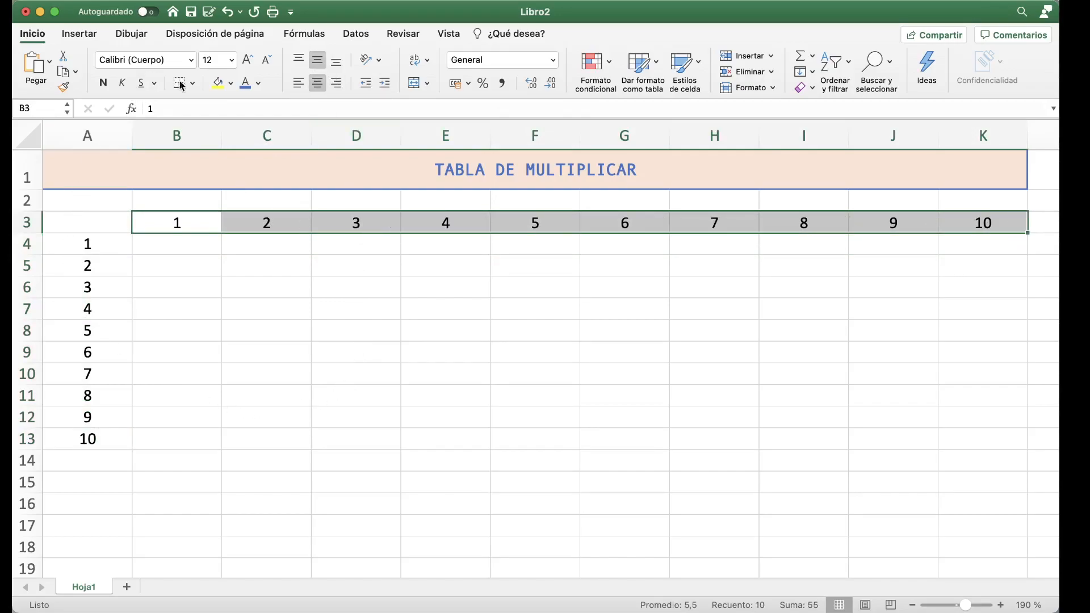
# Change the font colour of the column headers B3:K3 and row headers A4:A13 to blue
pyautogui.click(246, 83)
pyautogui.moveTo(94, 249); pyautogui.dragTo(87, 437)
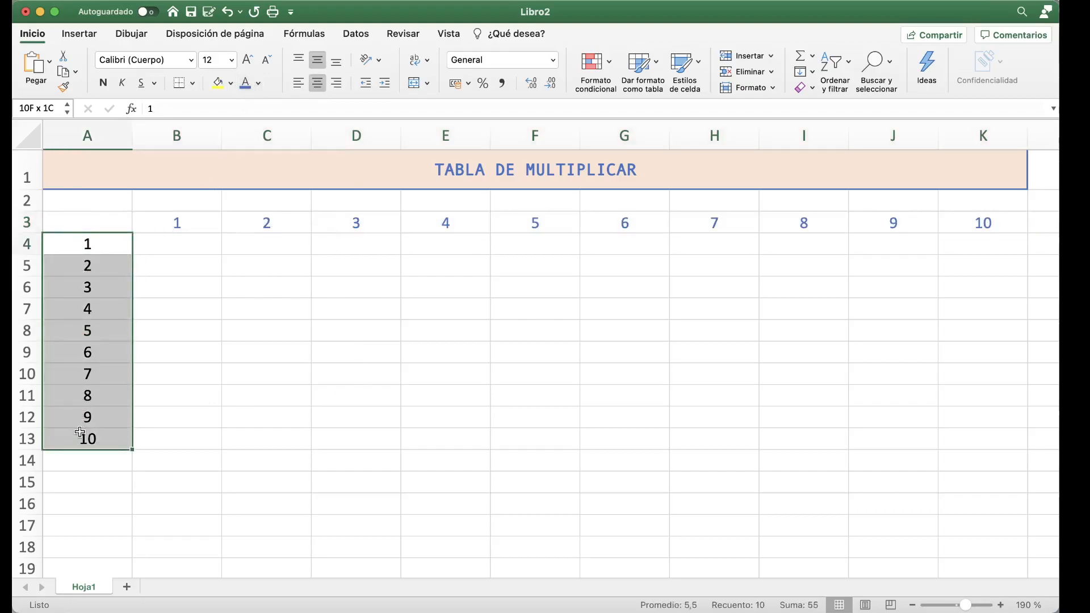
pyautogui.click(245, 83)
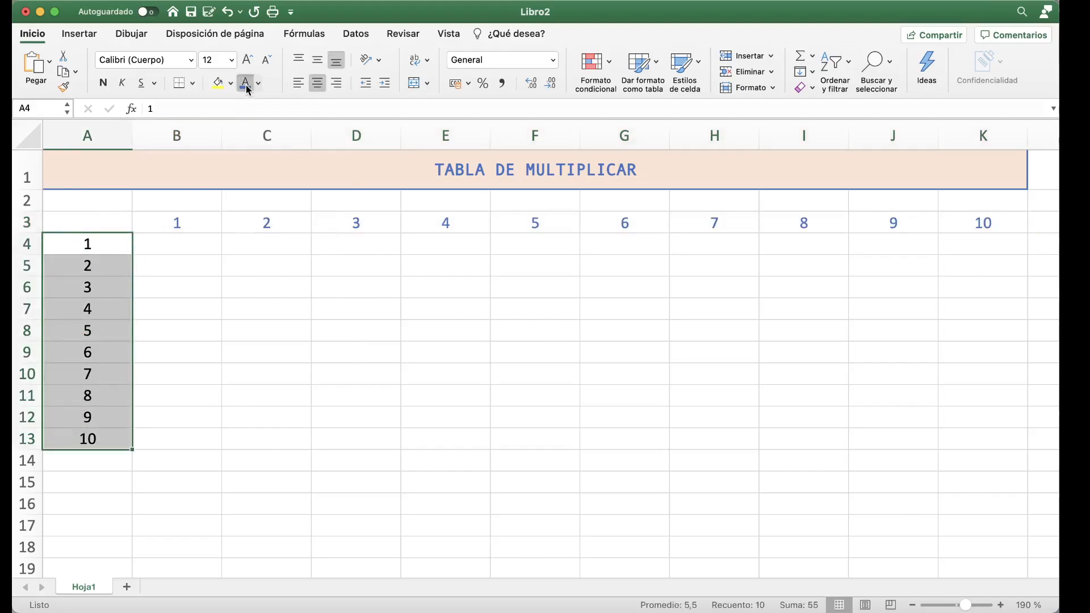
pyautogui.click(218, 378)
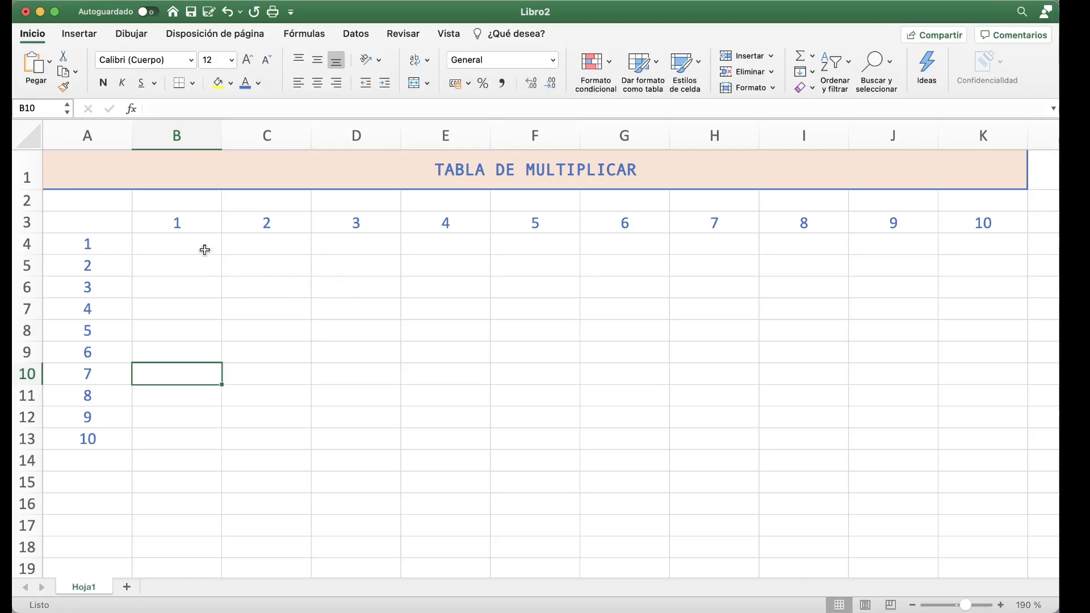
# Enter the formula =A4*B3 in B4 to multiply the first row header by the first column header
pyautogui.click(205, 250)
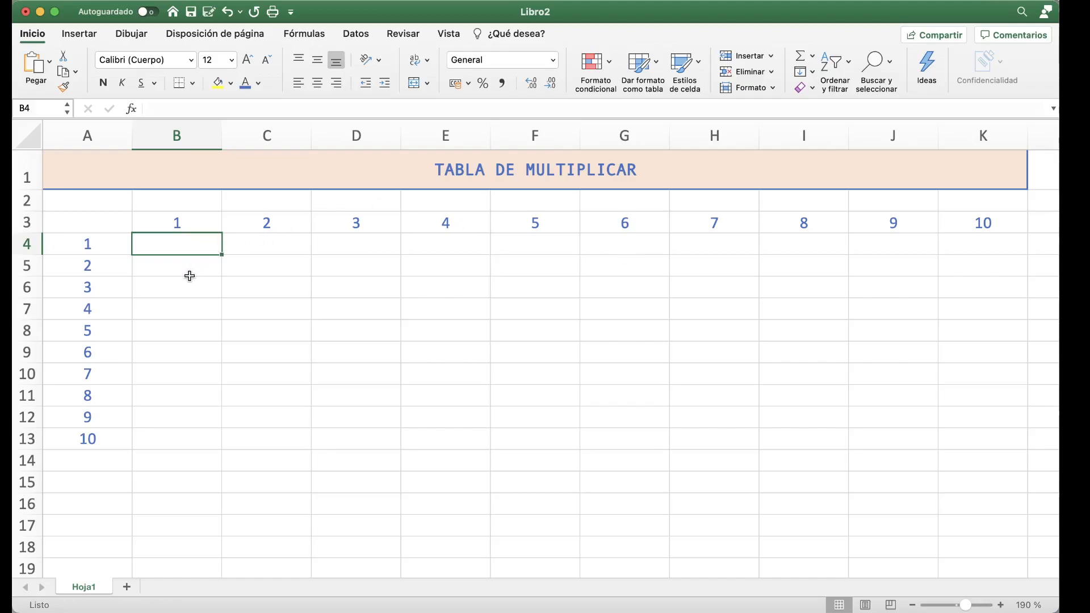
pyautogui.click(96, 248)
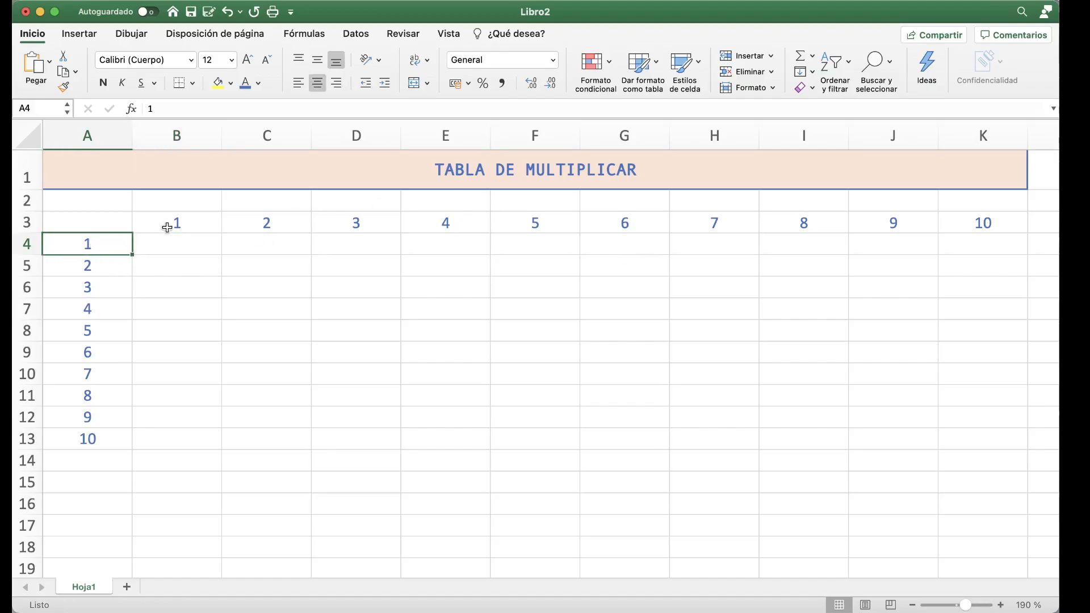
pyautogui.click(173, 225)
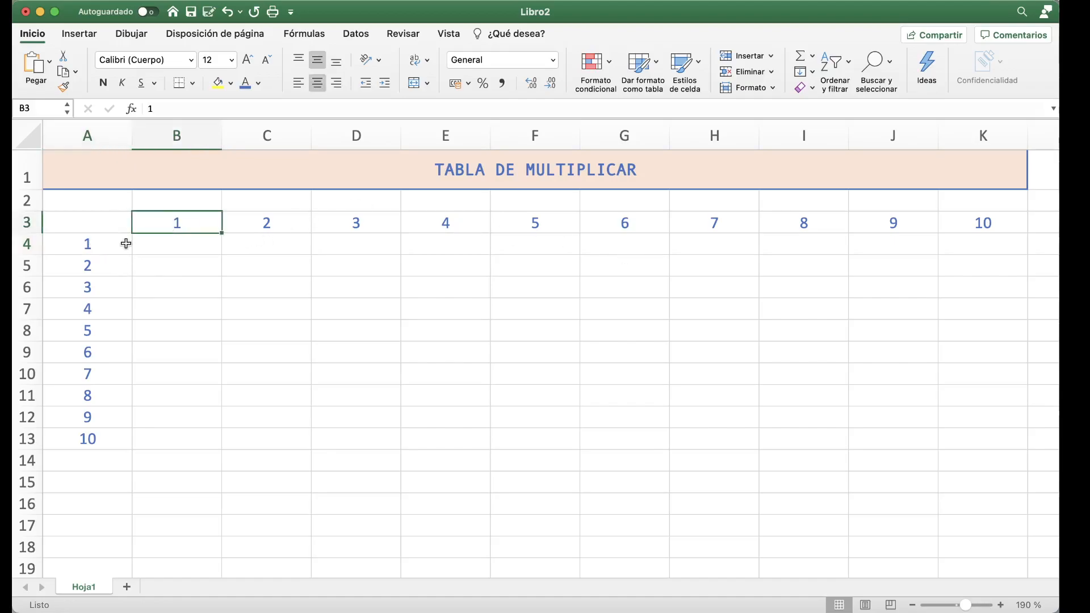
pyautogui.click(176, 254)
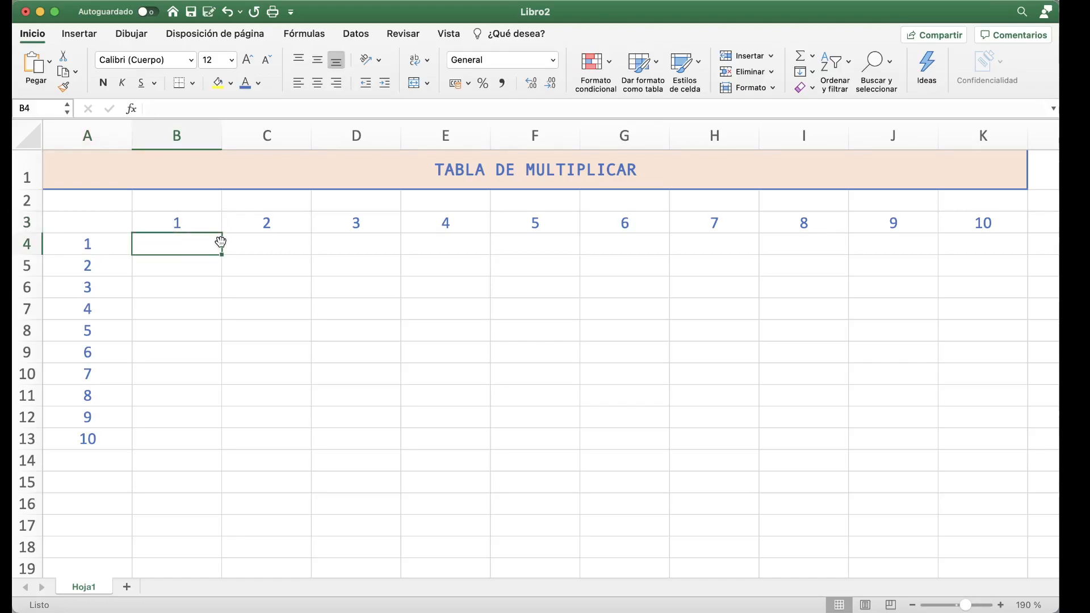
pyautogui.write('=')
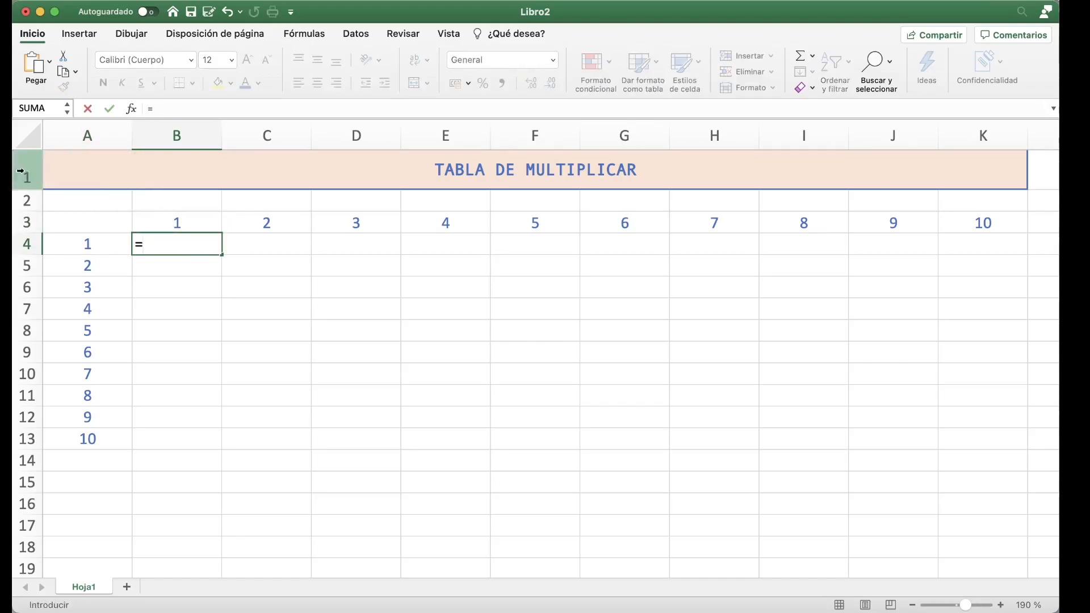
pyautogui.click(112, 244)
pyautogui.write('*')
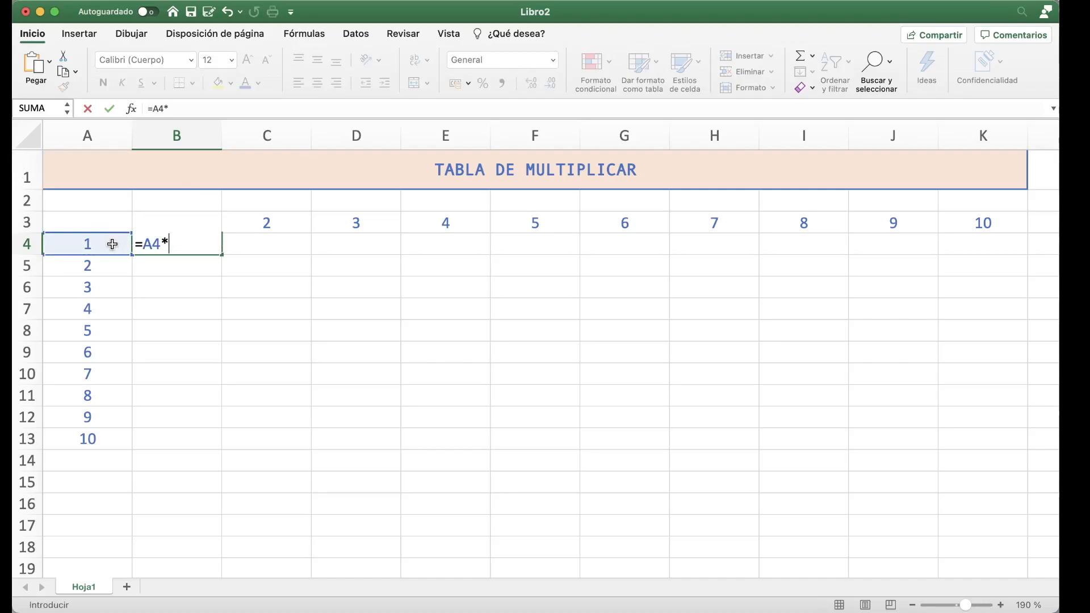
pyautogui.press('F2')
pyautogui.click(197, 221)
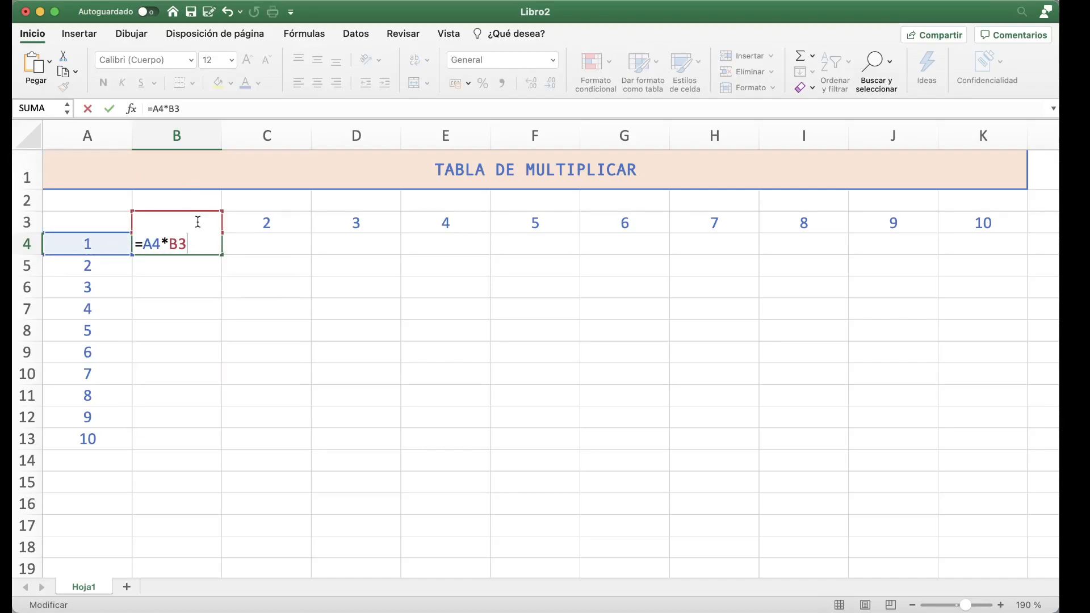
pyautogui.press('Return')
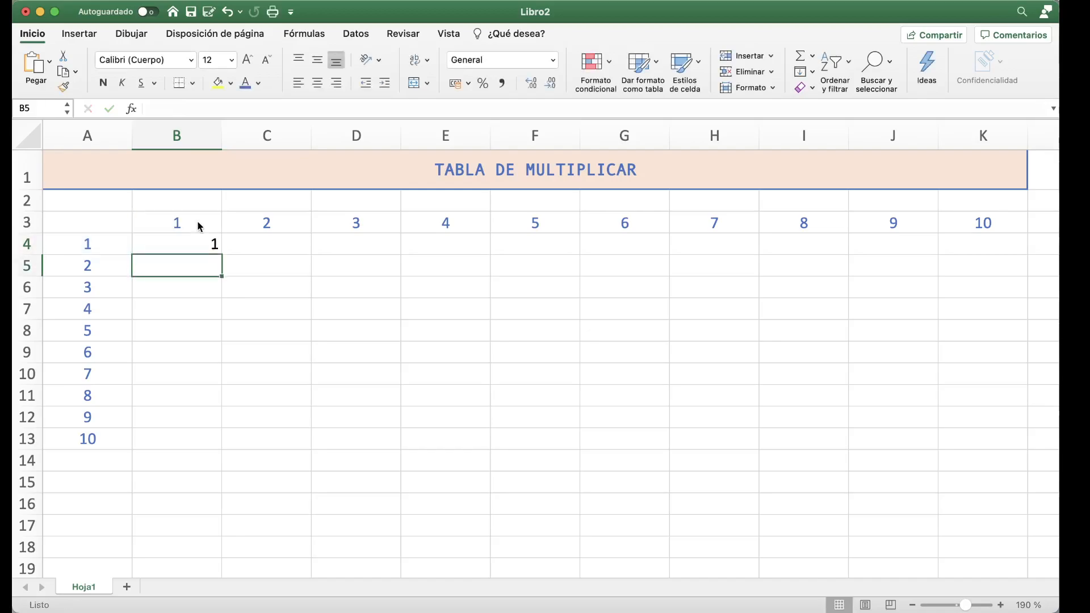
# Enter the formula =A5*B3 in B5 to multiply the second row header by the first column header
pyautogui.click(191, 246)
pyautogui.click(158, 266)
pyautogui.write('=')
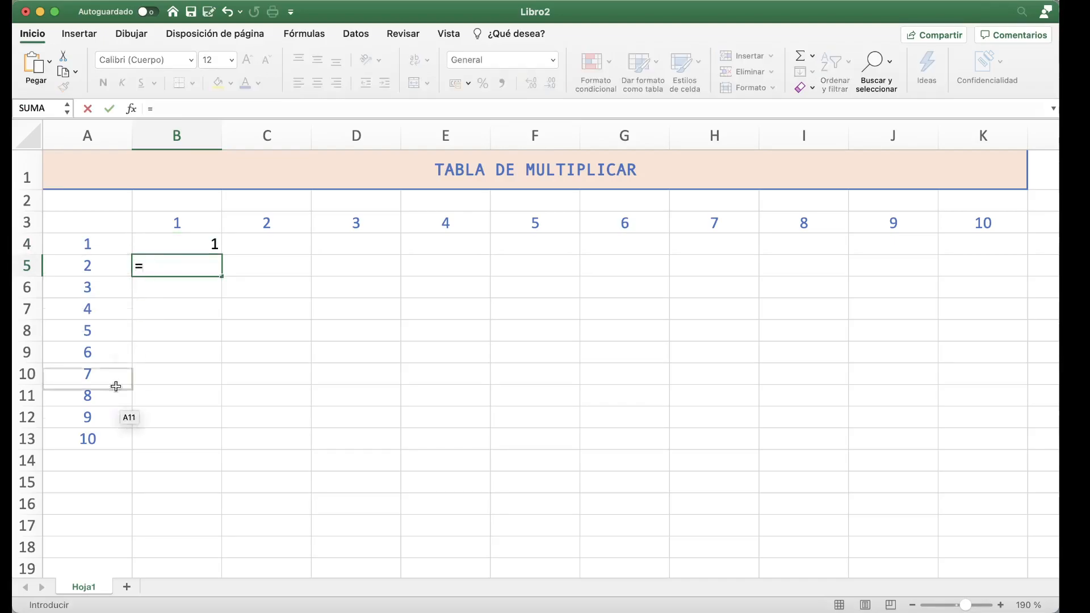
pyautogui.click(51, 265)
pyautogui.write('*')
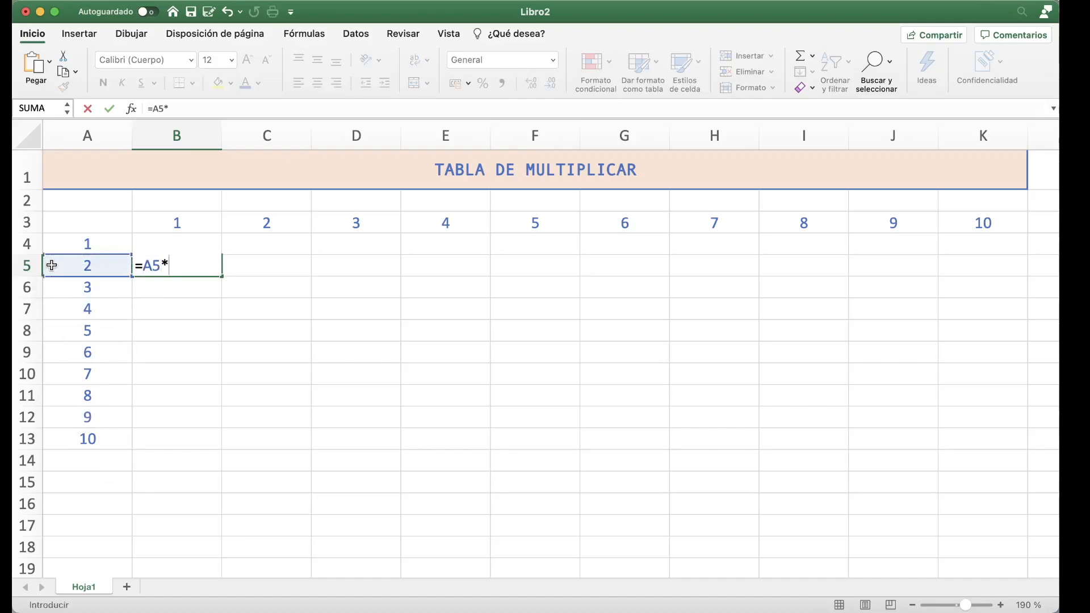
pyautogui.click(171, 219)
pyautogui.press('Return')
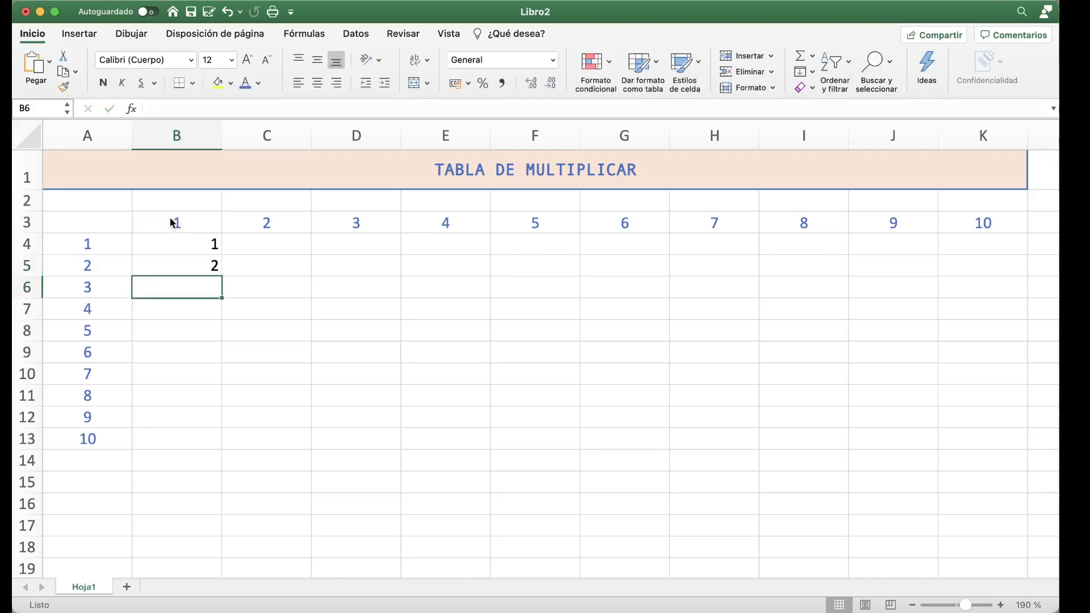
# Fix the row of the column-header reference in B4 so that its formula reads =A4*B$3
pyautogui.click(171, 244)
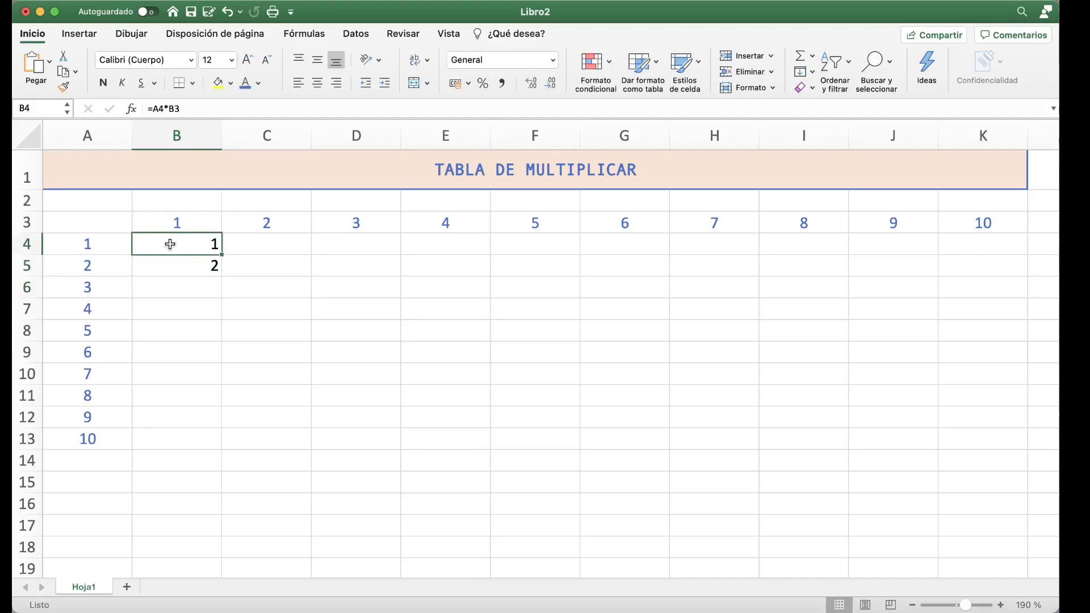
pyautogui.click(175, 270)
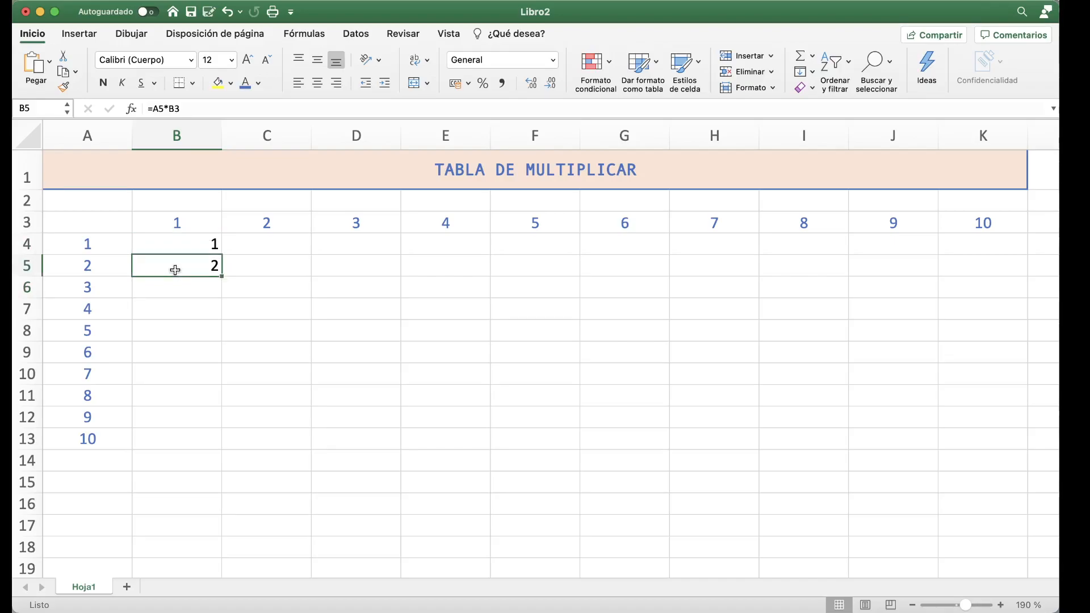
pyautogui.click(175, 282)
pyautogui.click(177, 308)
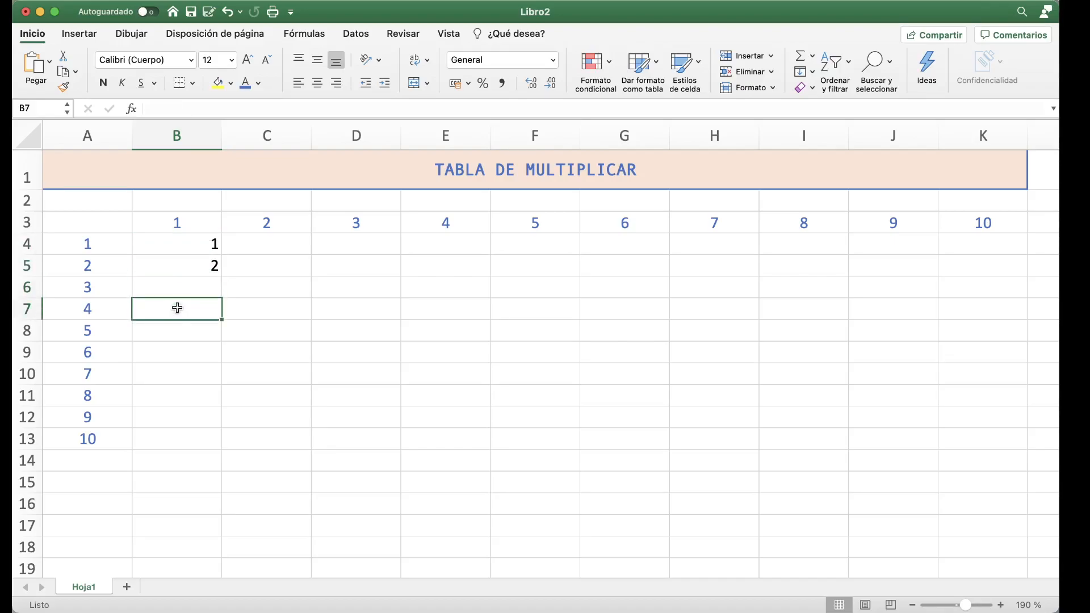
pyautogui.click(194, 246)
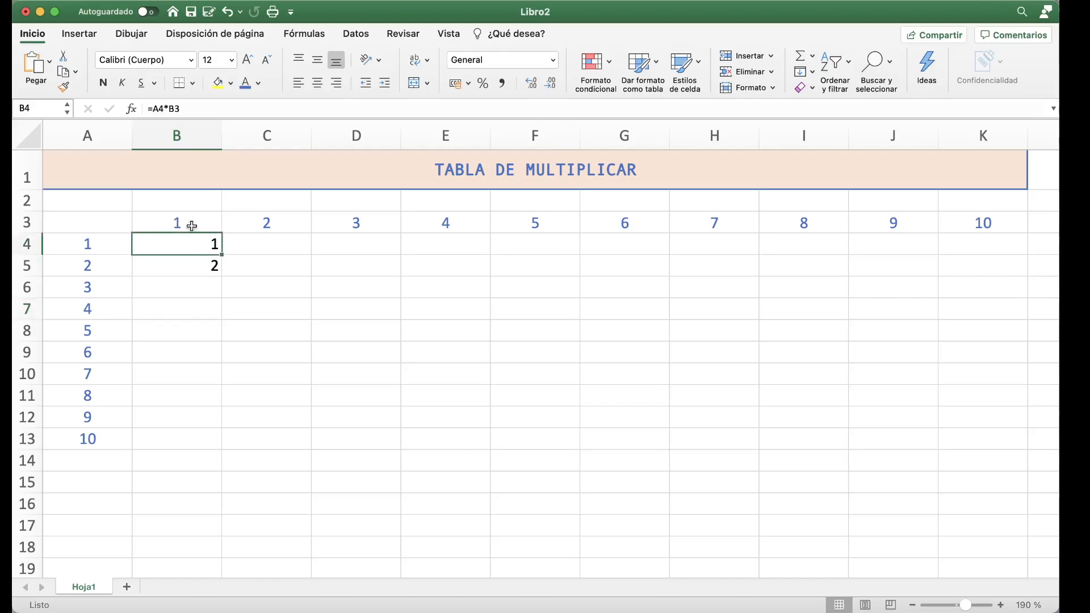
pyautogui.click(175, 107)
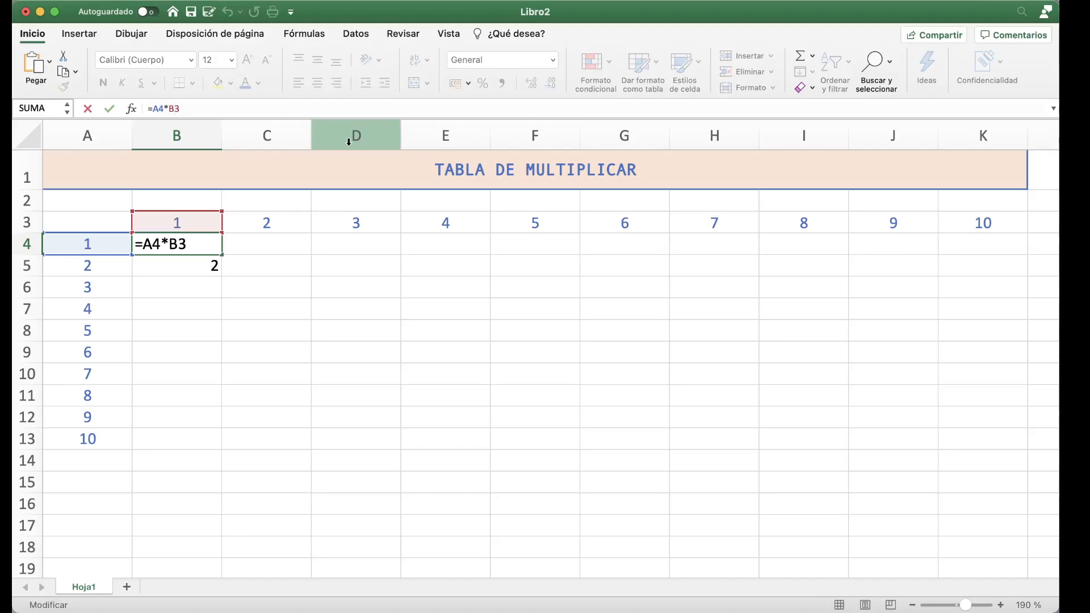
pyautogui.write('$')
pyautogui.press('Return')
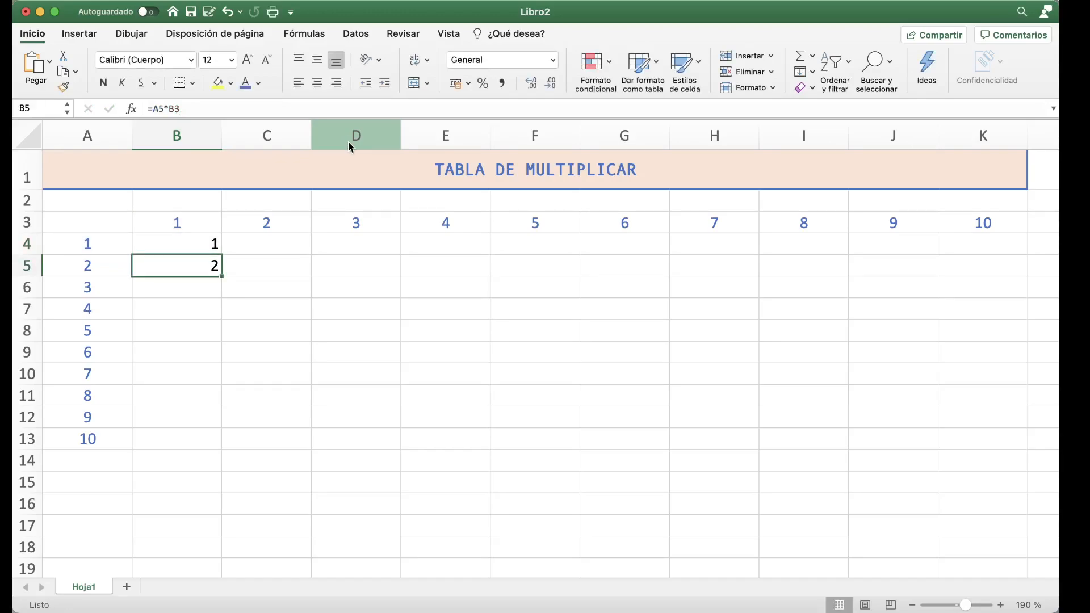
pyautogui.click(162, 240)
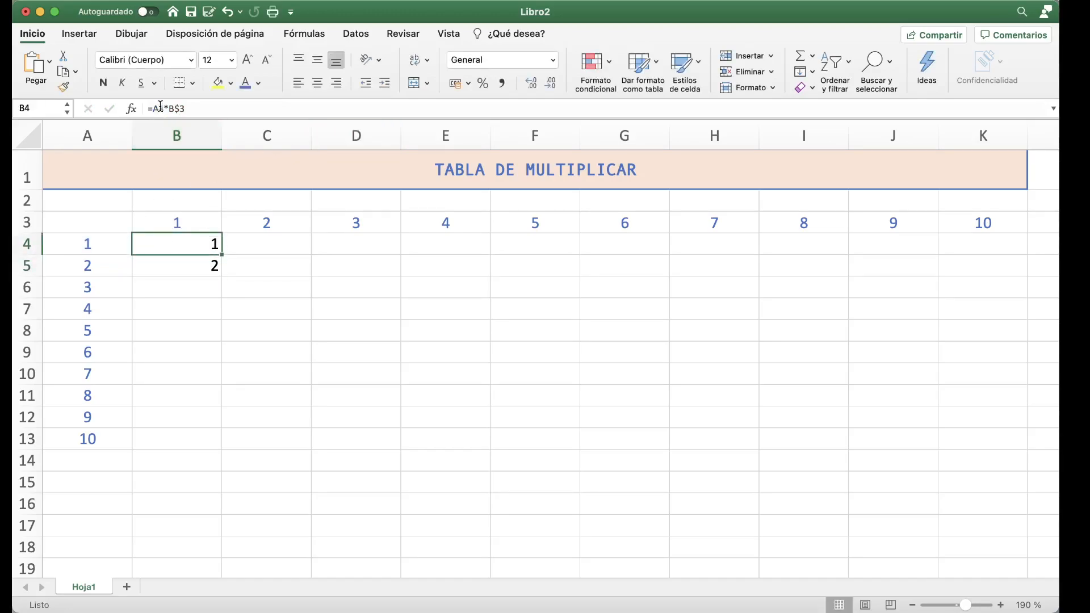
# Enter the formula =A4*C3 in C4 to multiply the first row header by the second column header
pyautogui.click(243, 240)
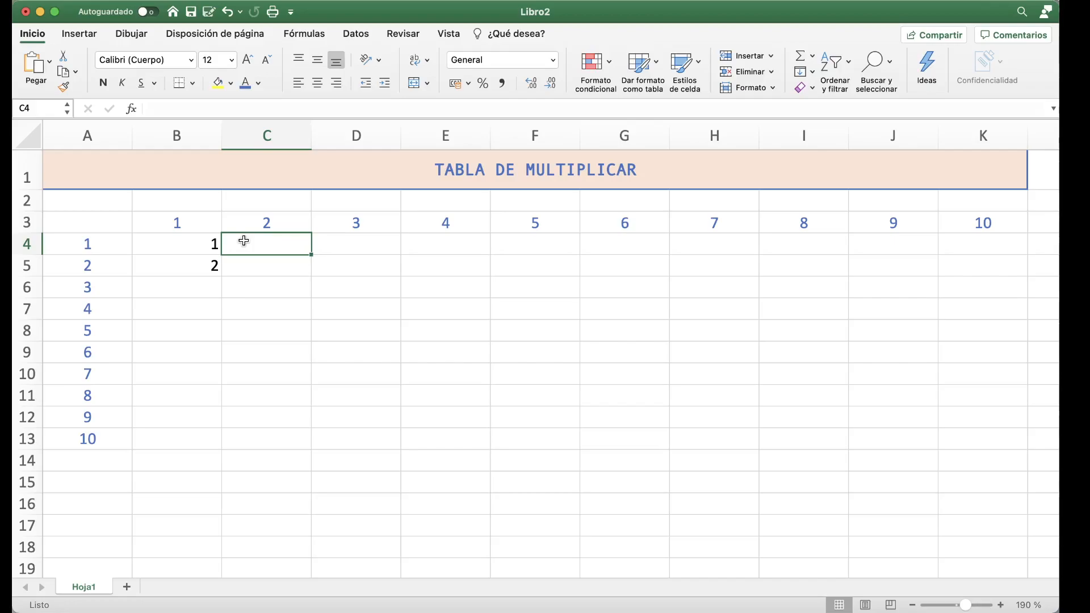
pyautogui.write('=')
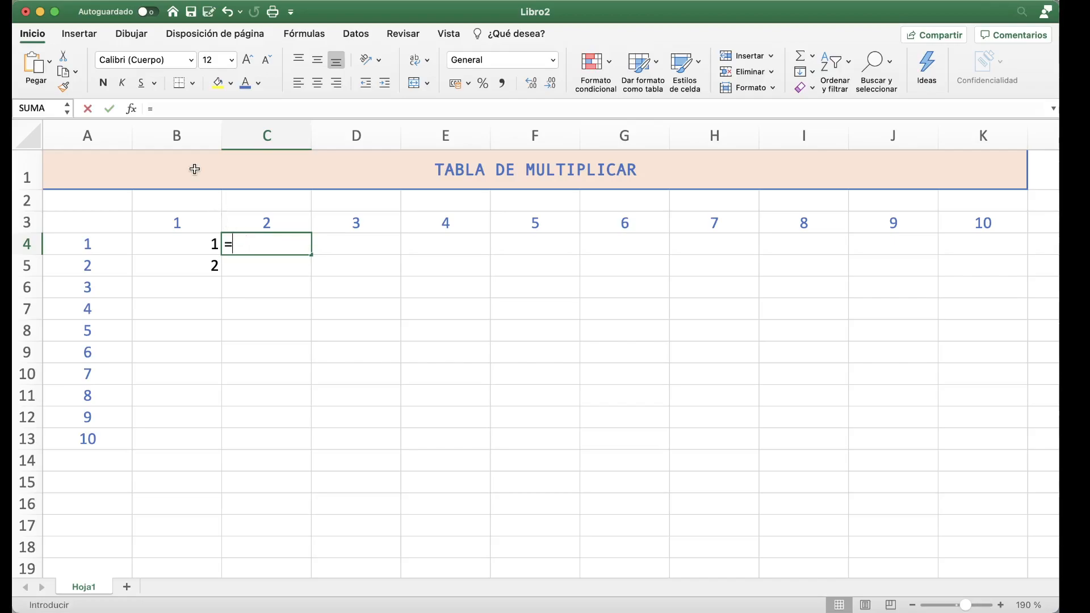
pyautogui.click(73, 238)
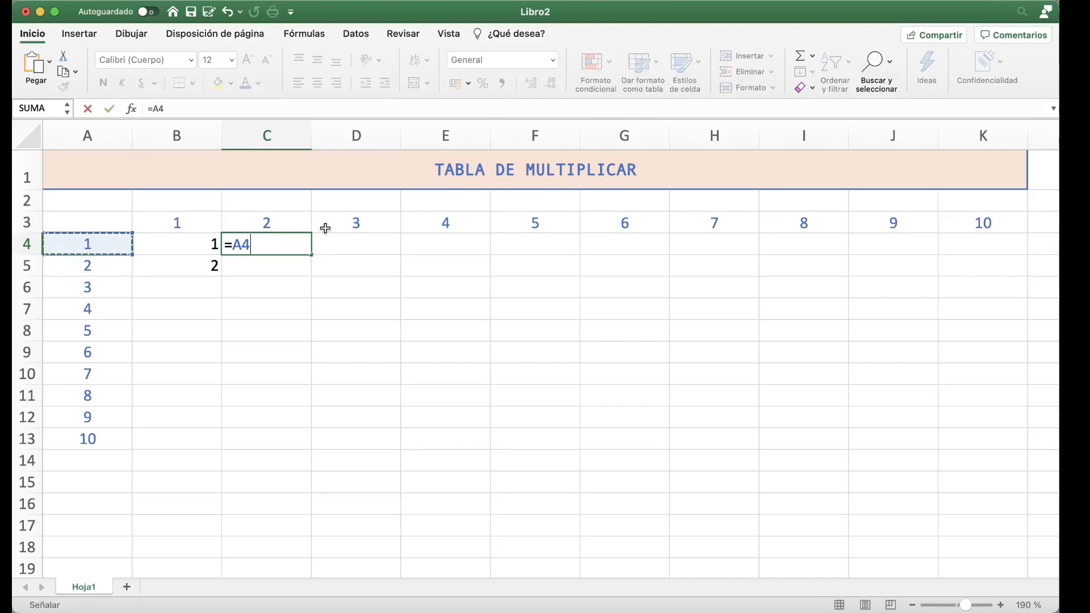
pyautogui.write('*')
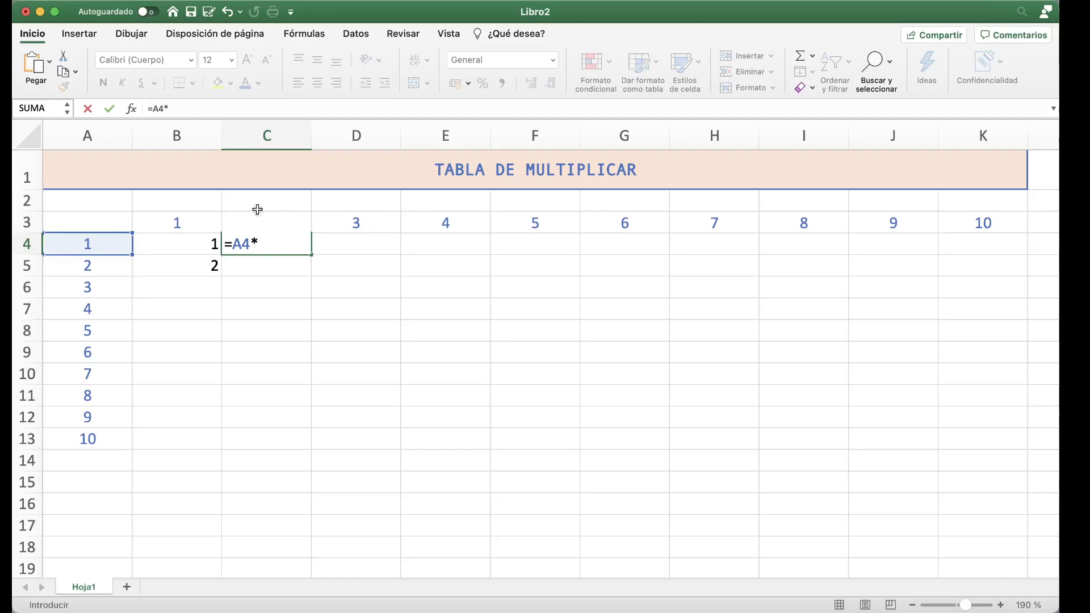
pyautogui.click(242, 244)
pyautogui.click(278, 236)
pyautogui.write('C3')
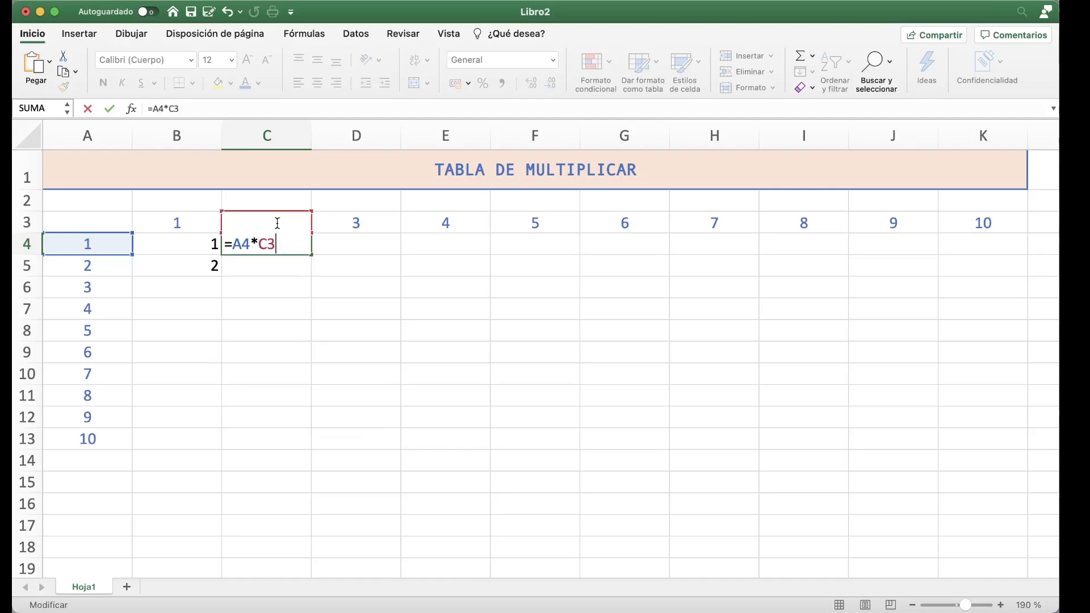
pyautogui.press('Return')
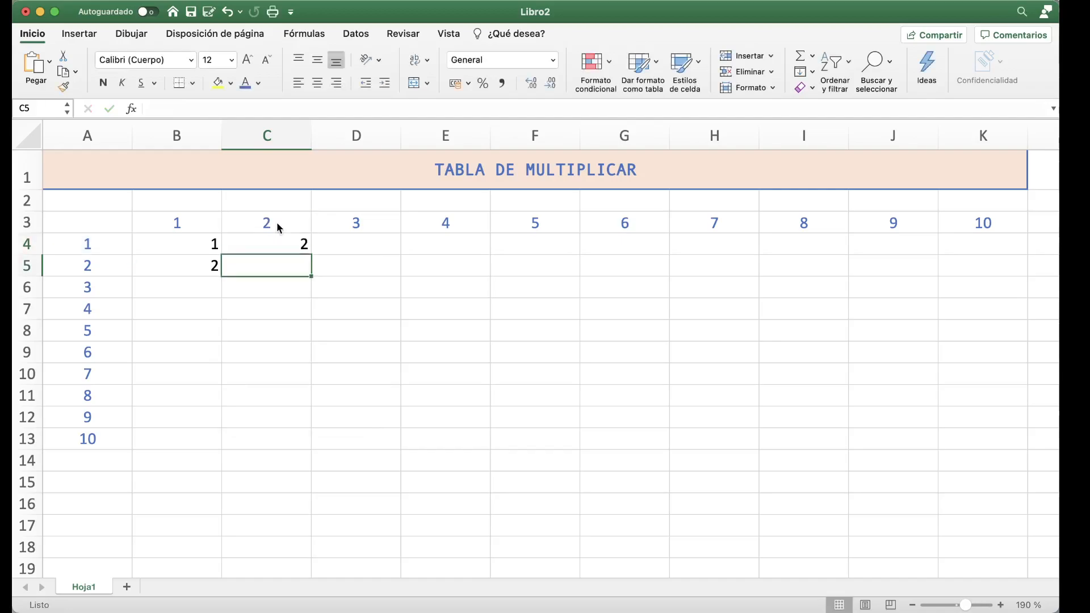
pyautogui.click(297, 243)
pyautogui.click(345, 247)
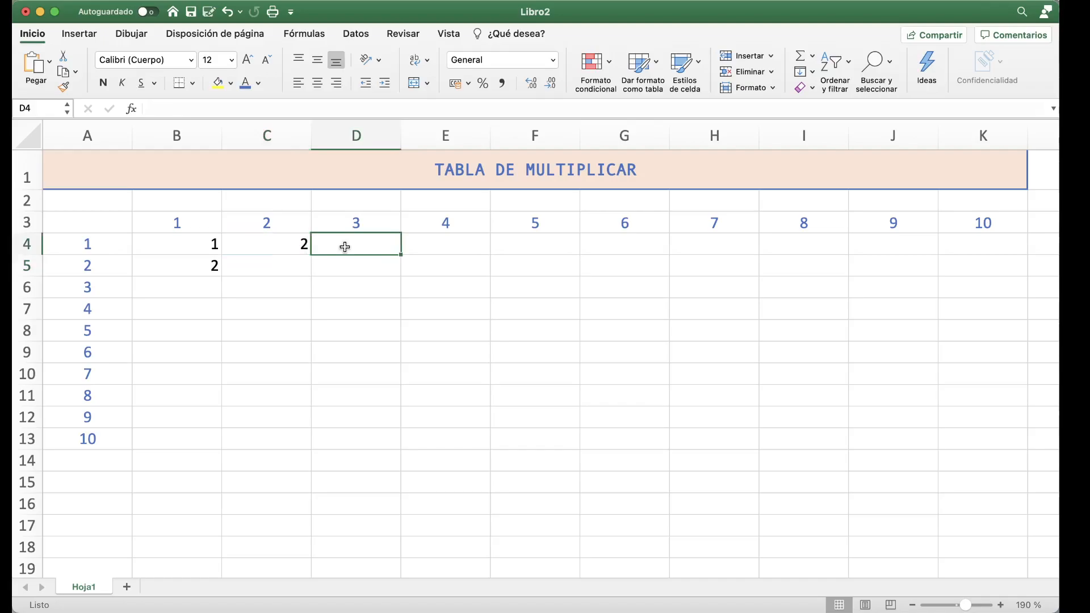
pyautogui.click(213, 245)
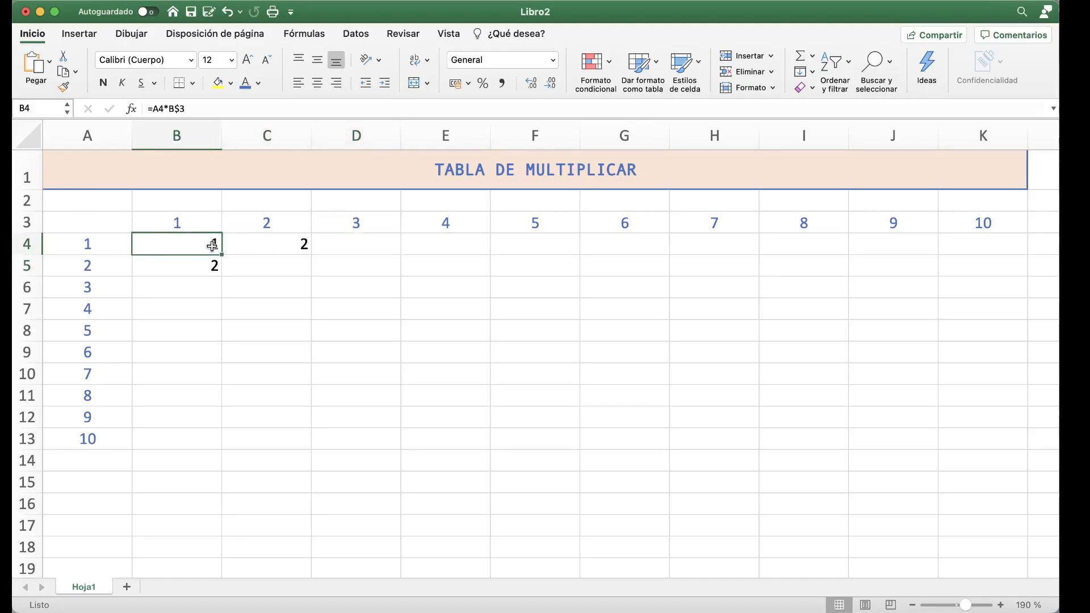
pyautogui.click(251, 245)
pyautogui.click(353, 246)
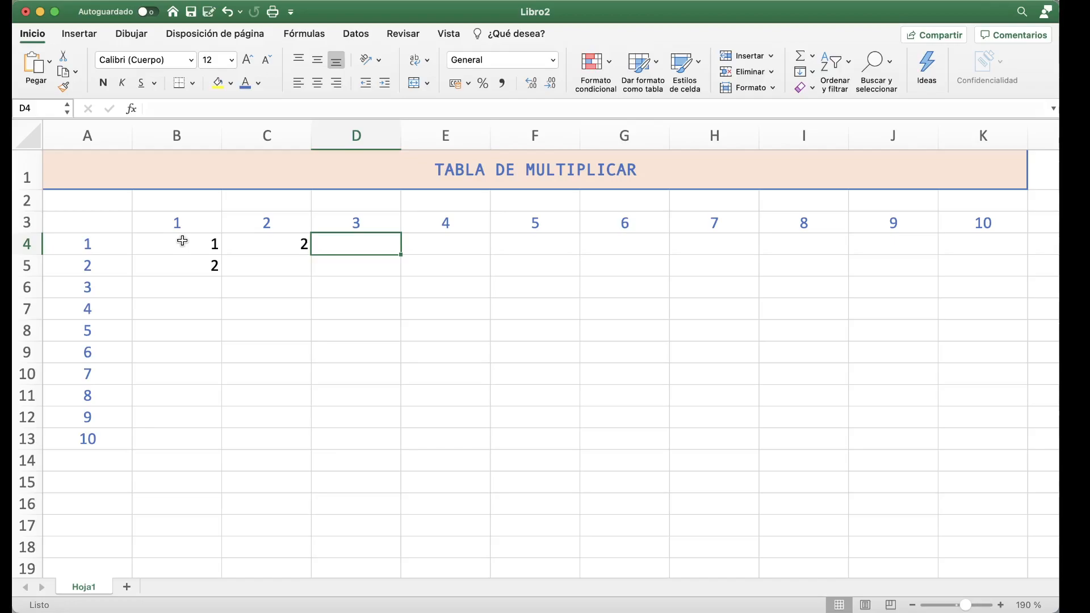
# Fix the column of the row-header reference in B4 so that its formula reads =$A4*B$3
pyautogui.click(182, 240)
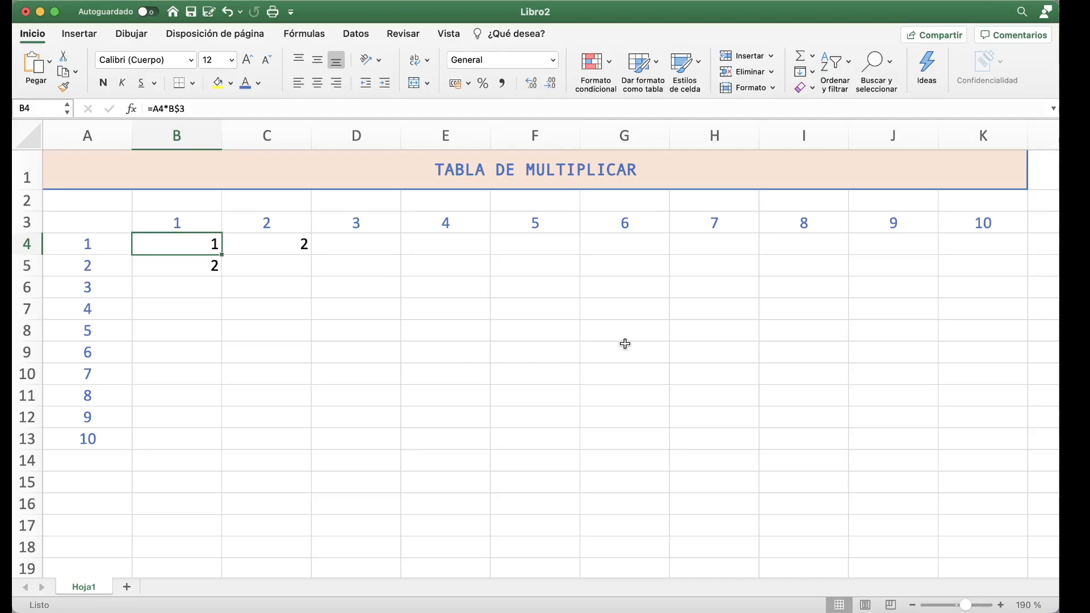
pyautogui.click(155, 108)
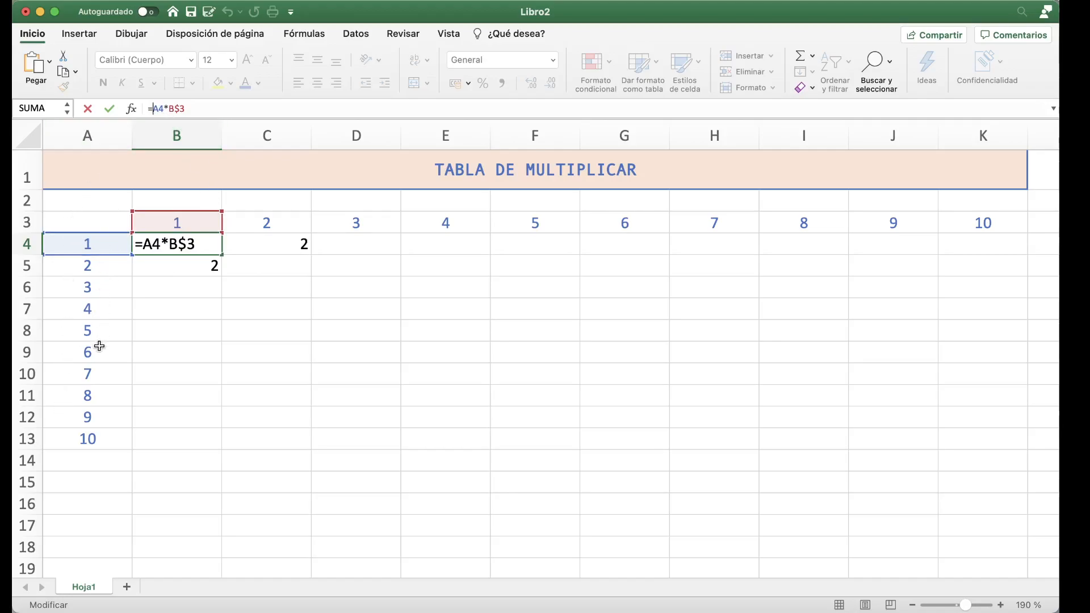
pyautogui.click(142, 244)
pyautogui.write('$')
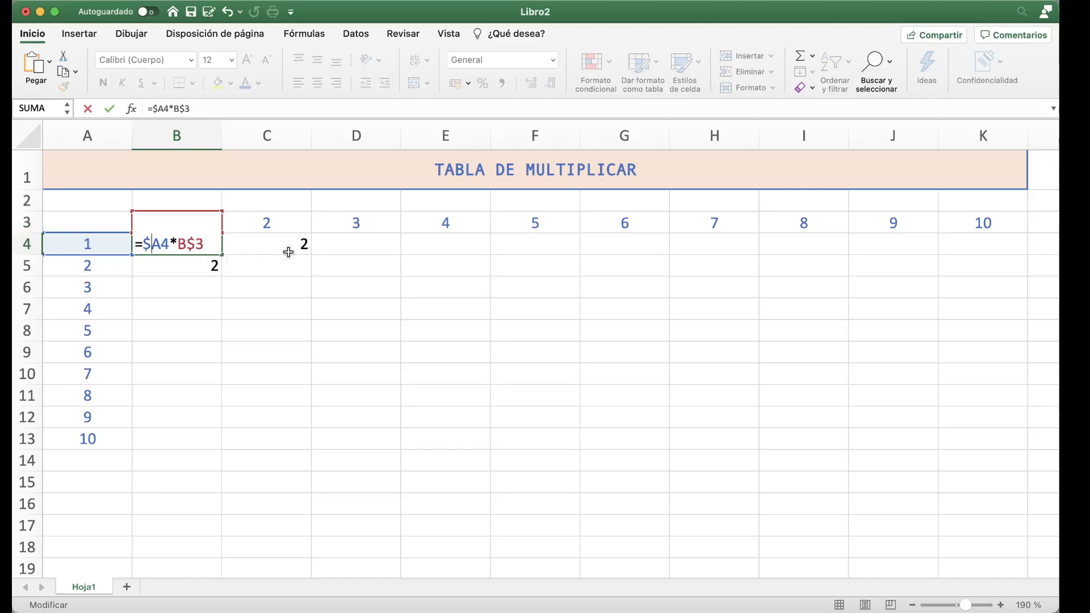
pyautogui.press('Return')
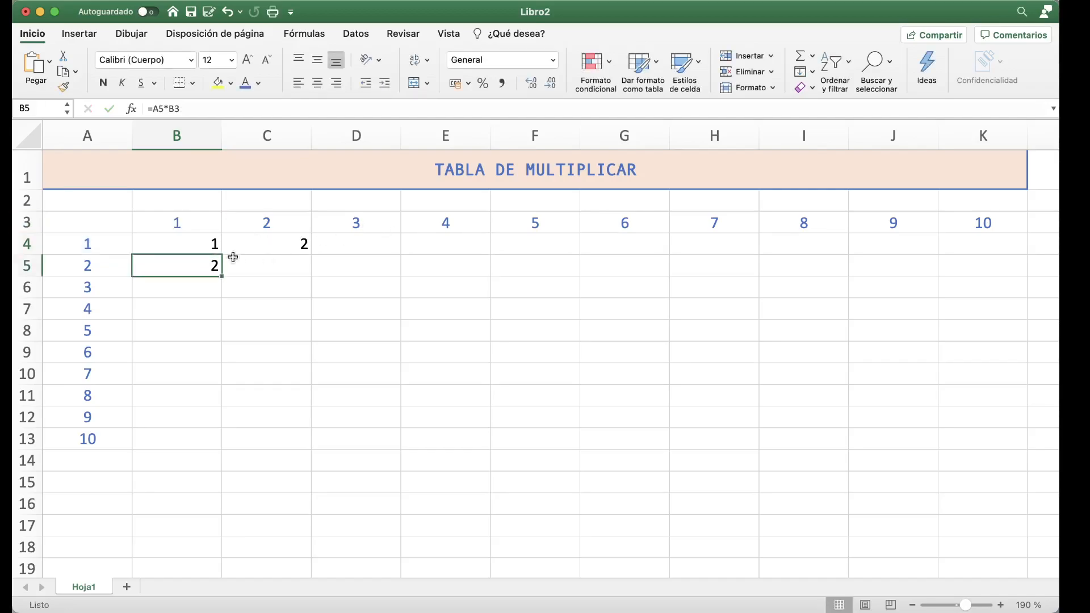
# Fill the formula in B4 across to K4 and down to row 13 to produce all the products
pyautogui.click(214, 242)
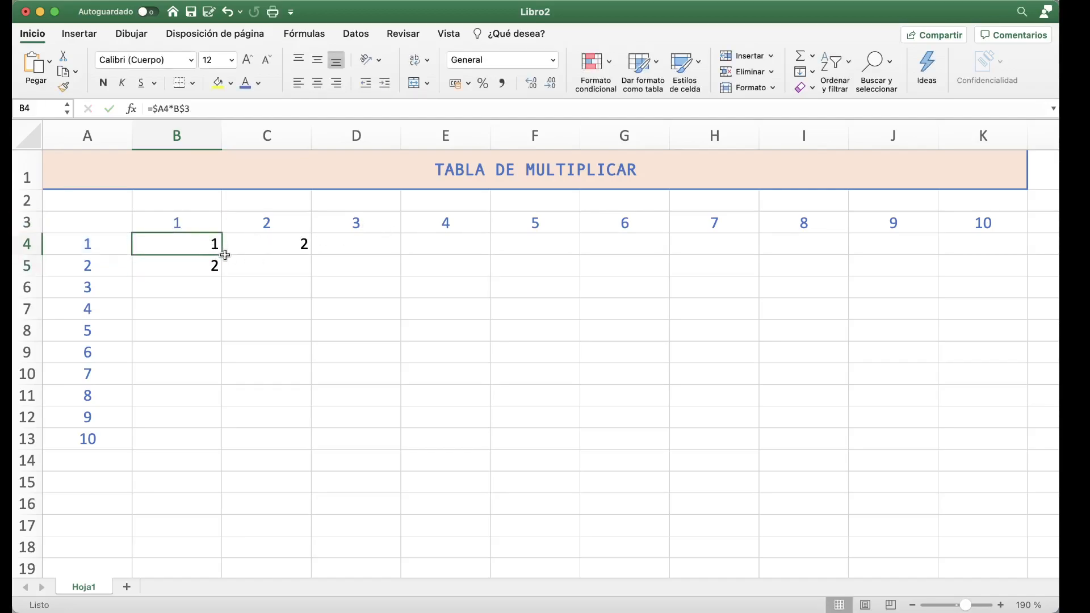
pyautogui.moveTo(224, 252); pyautogui.dragTo(1023, 260)
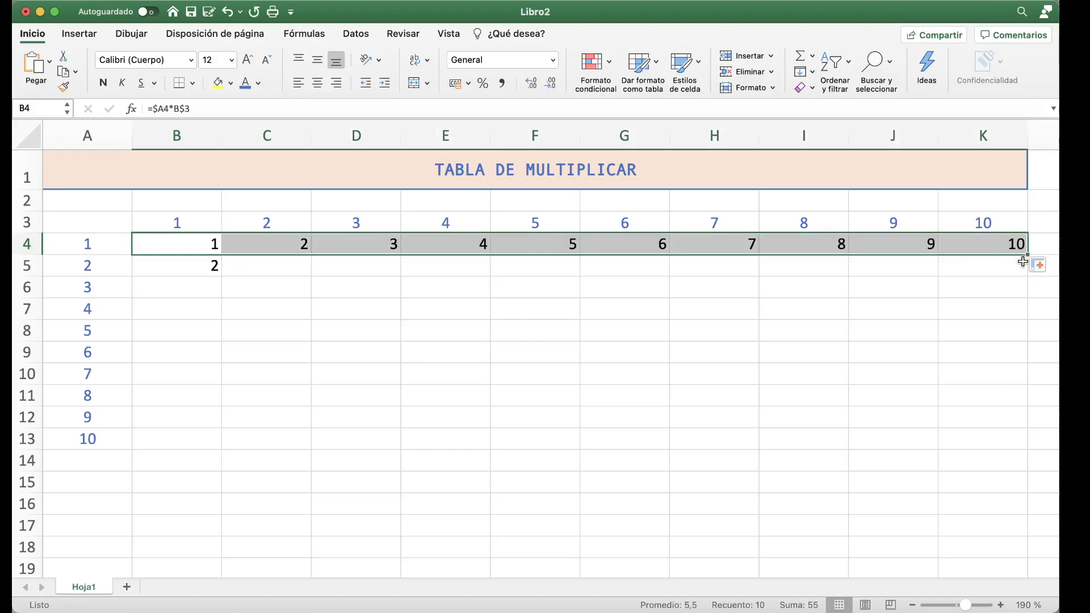
pyautogui.moveTo(1025, 256); pyautogui.dragTo(1008, 449)
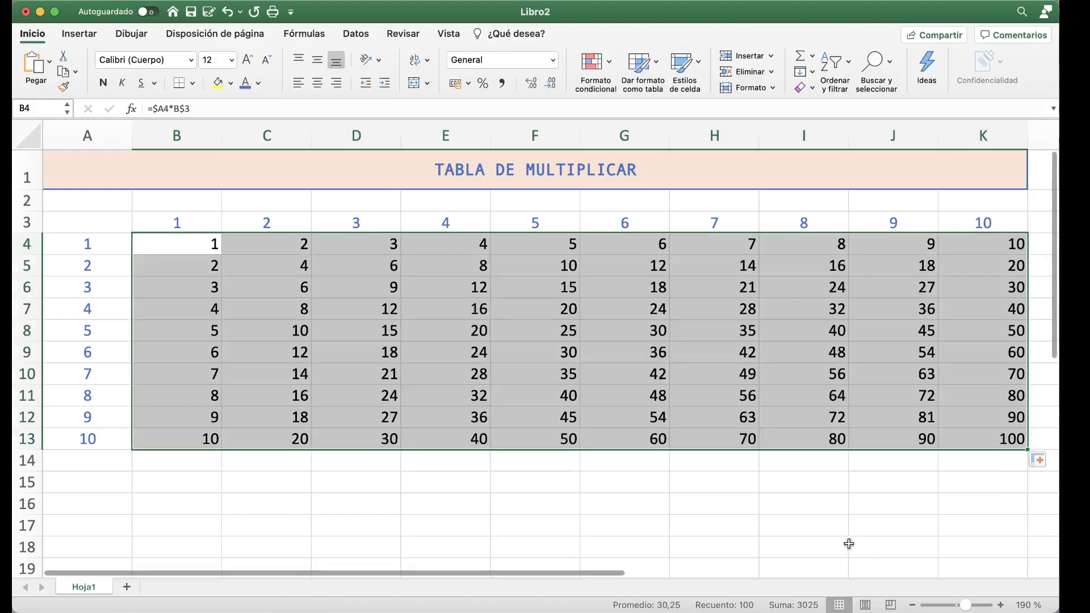
pyautogui.click(664, 546)
# Center the products in B4:K13 horizontally in their cells
pyautogui.moveTo(188, 248); pyautogui.dragTo(965, 442)
pyautogui.click(323, 83)
pyautogui.click(301, 372)
pyautogui.click(180, 244)
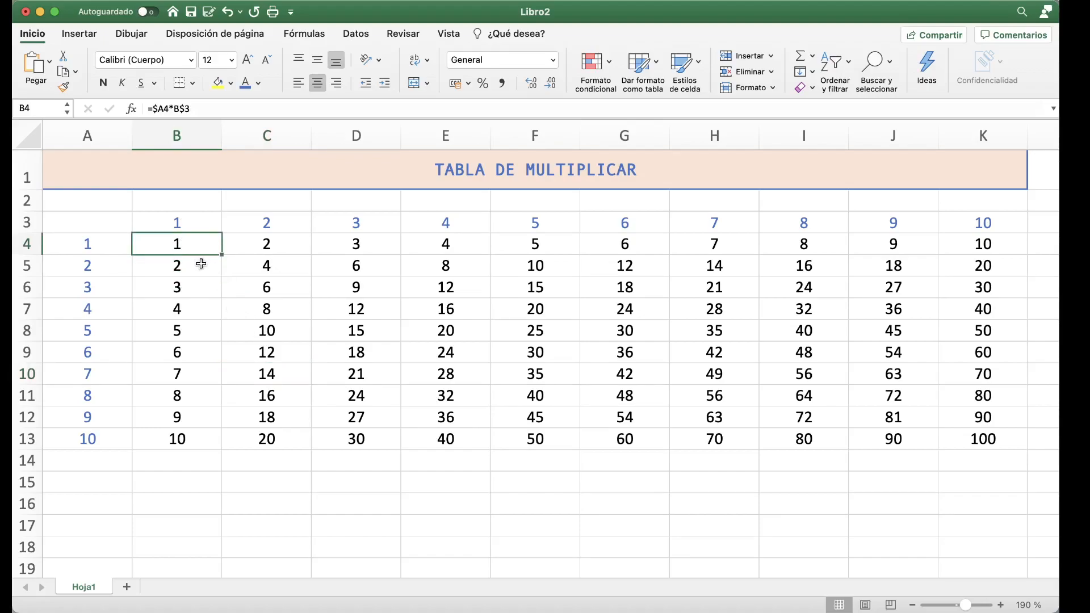
# Clear the contents of the product cells B4:K13
pyautogui.moveTo(198, 248); pyautogui.dragTo(981, 438)
pyautogui.press('Delete')
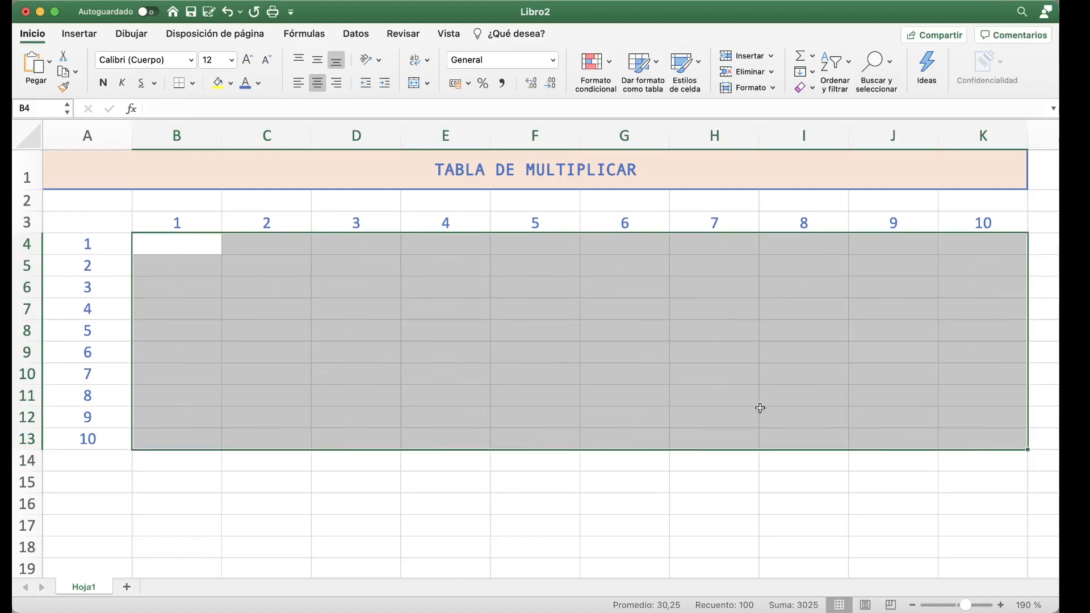
# Enter the formula =A4*B3 in the empty cell B4 to multiply the first row header by the first column header
pyautogui.click(174, 249)
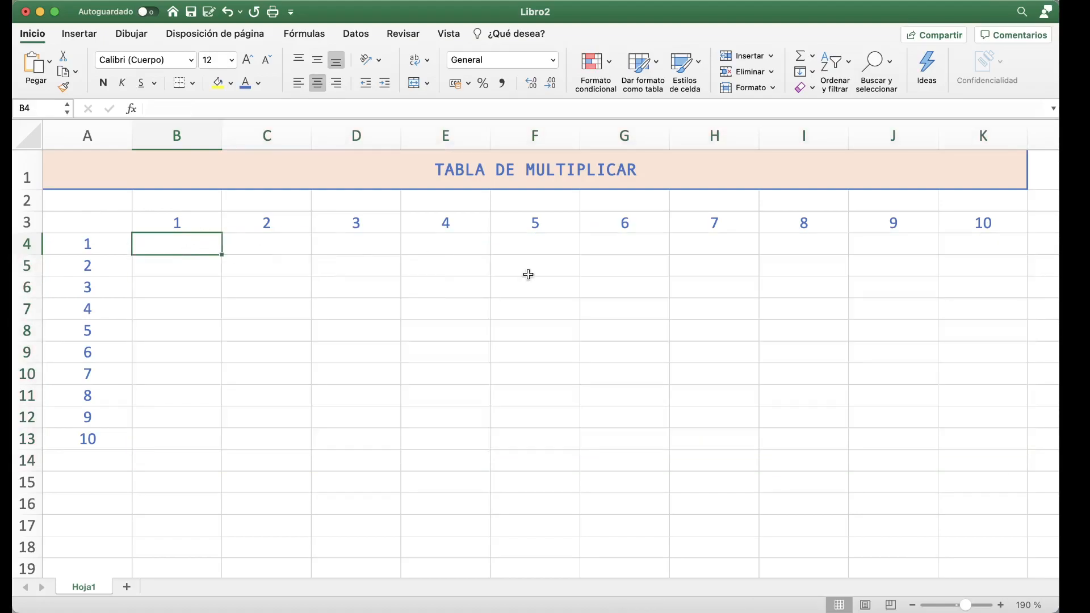
pyautogui.write('=')
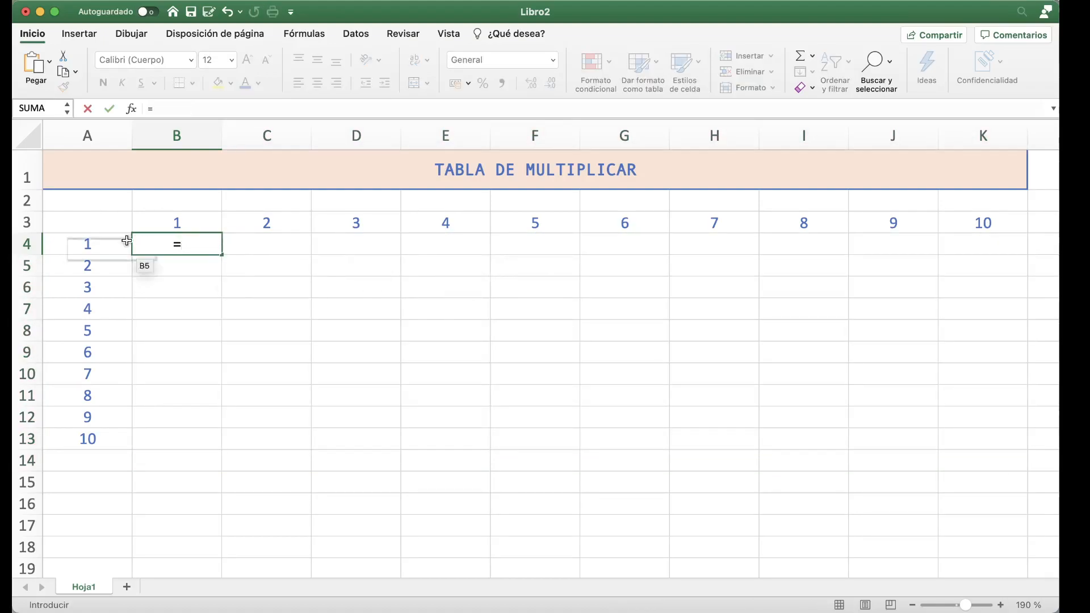
pyautogui.click(84, 239)
pyautogui.write('*')
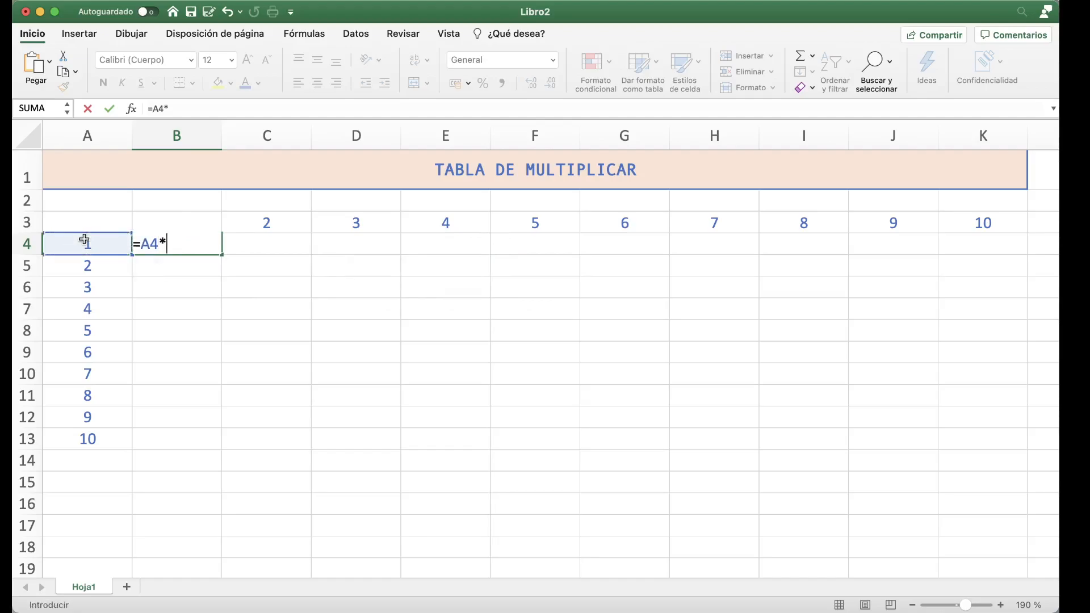
pyautogui.press('F2')
pyautogui.write('B3')
pyautogui.press('Return')
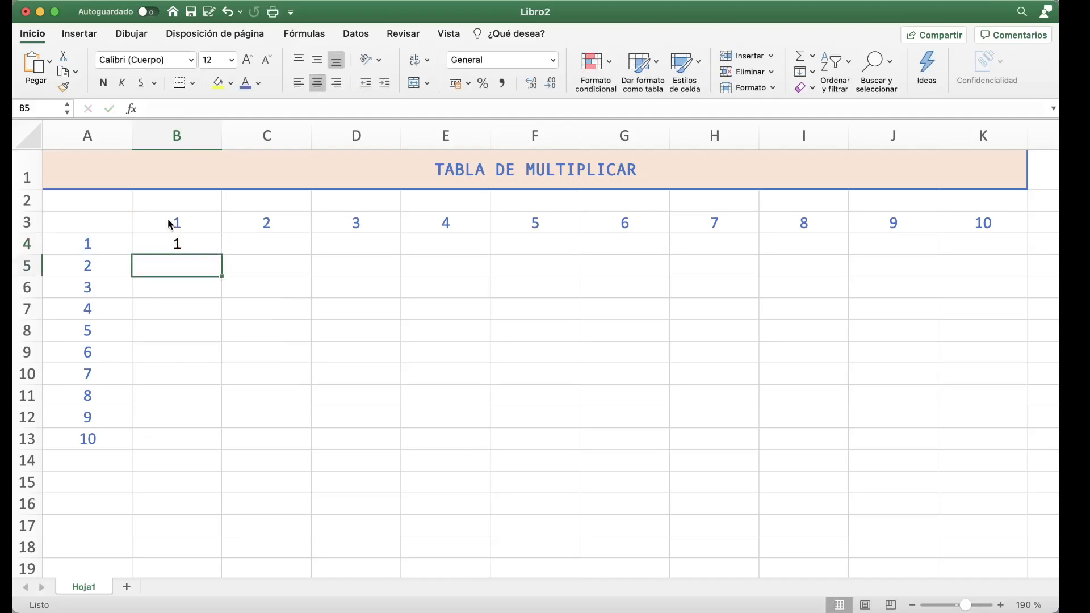
# Turn both references in B4 into mixed references so that its formula reads =$A4*B$3
pyautogui.click(195, 248)
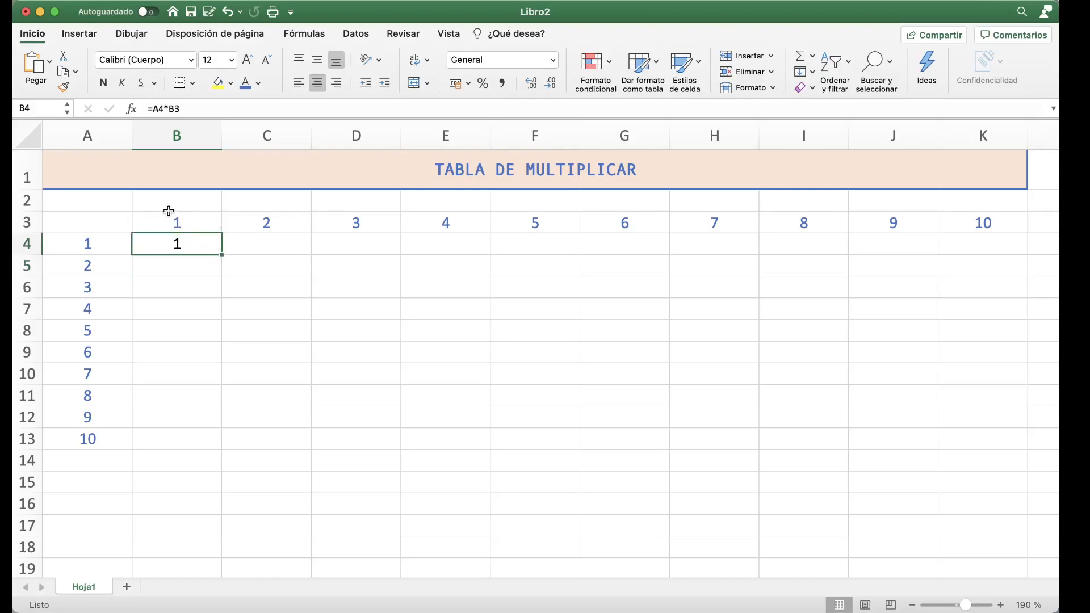
pyautogui.click(176, 108)
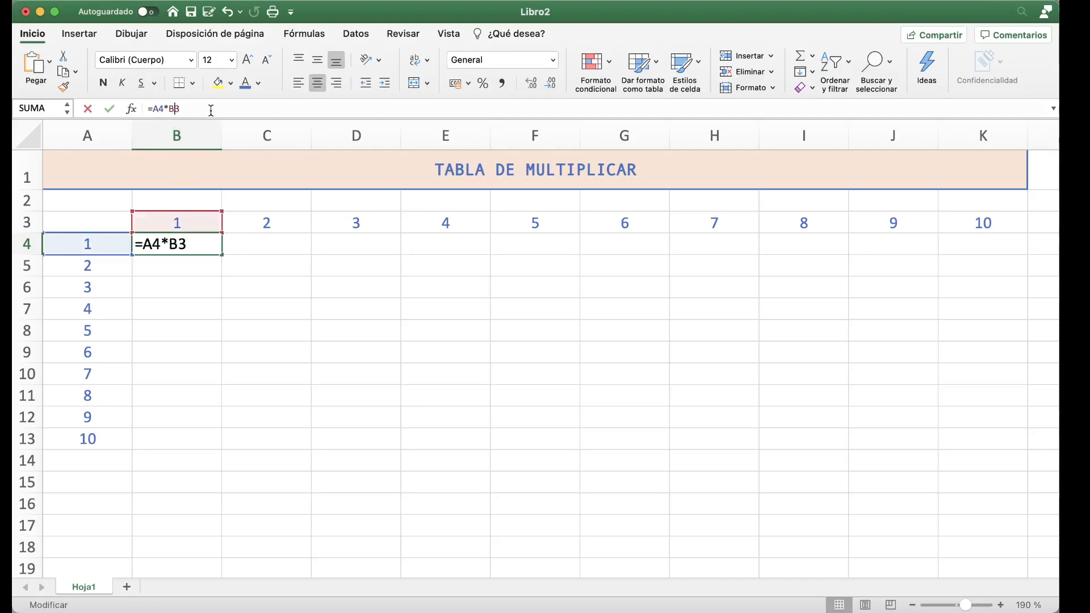
pyautogui.write('$')
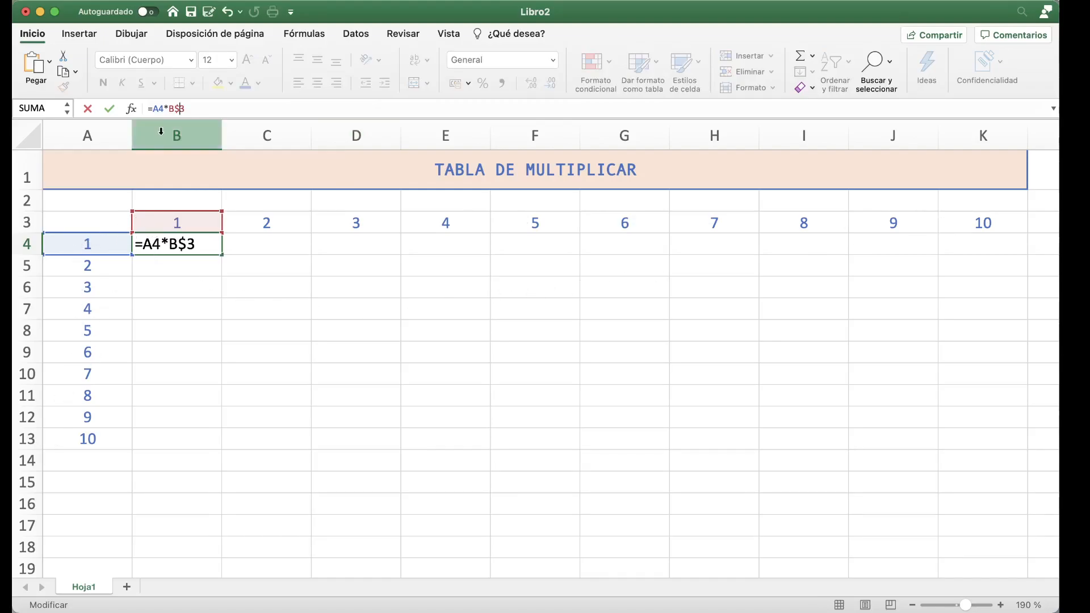
pyautogui.click(157, 109)
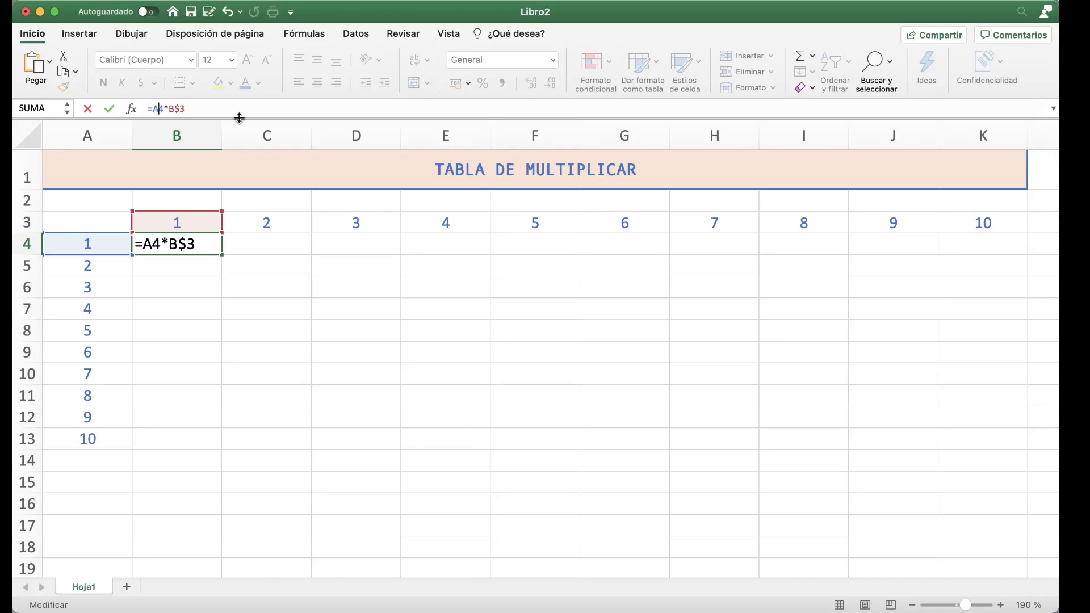
pyautogui.write('$')
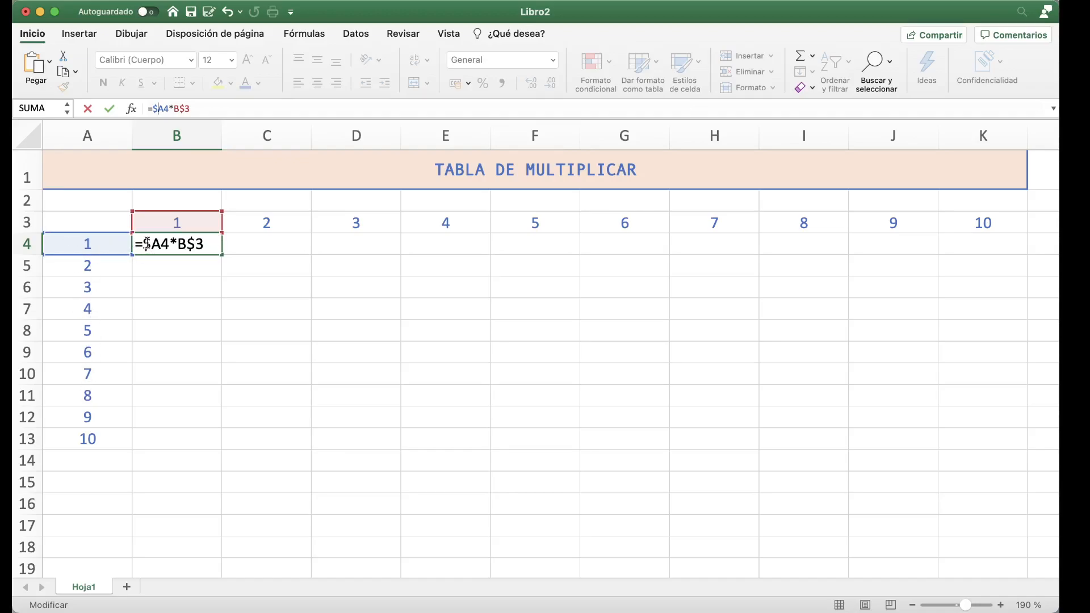
pyautogui.press('Return')
# Copy the mixed-reference formula from B4 across to K4 and down through row 13
pyautogui.click(215, 241)
pyautogui.moveTo(222, 254); pyautogui.dragTo(1031, 263)
pyautogui.moveTo(1028, 256); pyautogui.dragTo(994, 445)
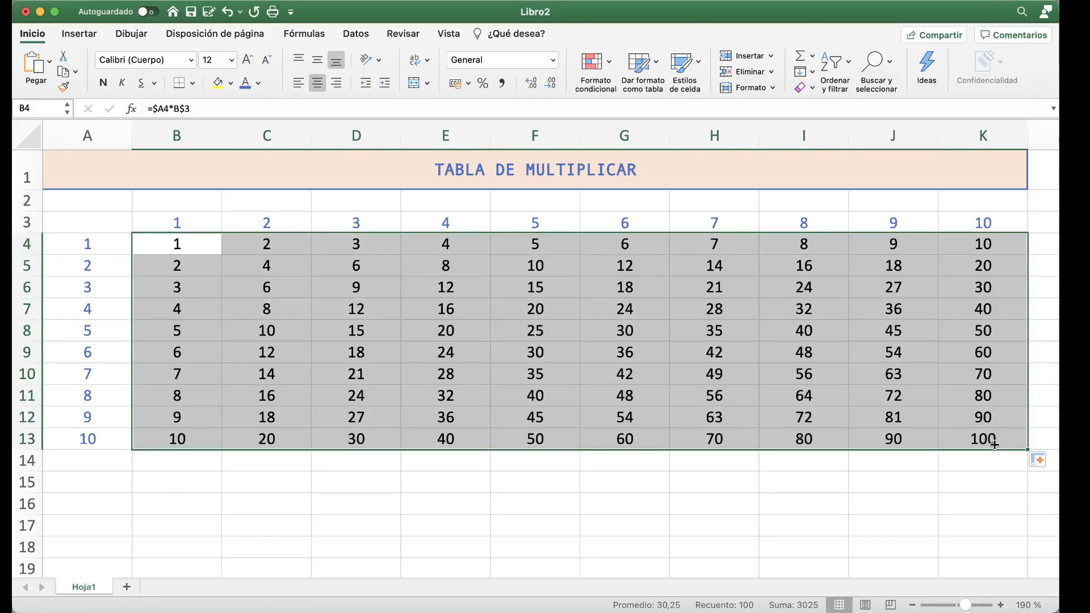
pyautogui.click(629, 358)
# Set the font size of the column headers in B3:K3 to 16
pyautogui.click(159, 217)
pyautogui.moveTo(158, 216); pyautogui.dragTo(942, 214)
pyautogui.click(231, 59)
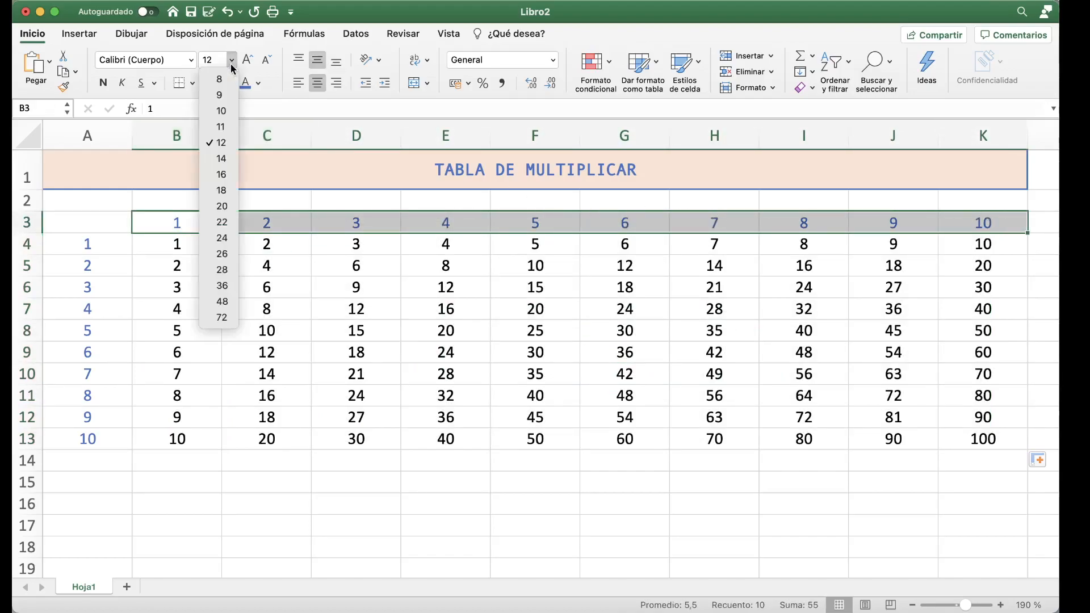
pyautogui.click(225, 175)
# Set the font size of the row headers in A4:A13 to 16
pyautogui.moveTo(86, 249); pyautogui.dragTo(77, 436)
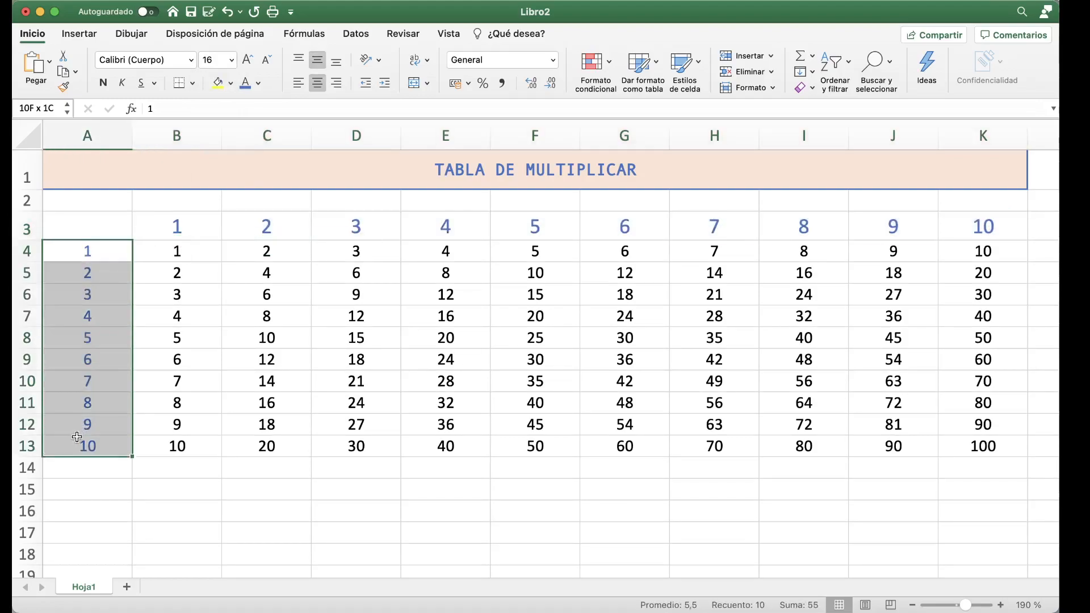
pyautogui.click(231, 63)
pyautogui.click(222, 174)
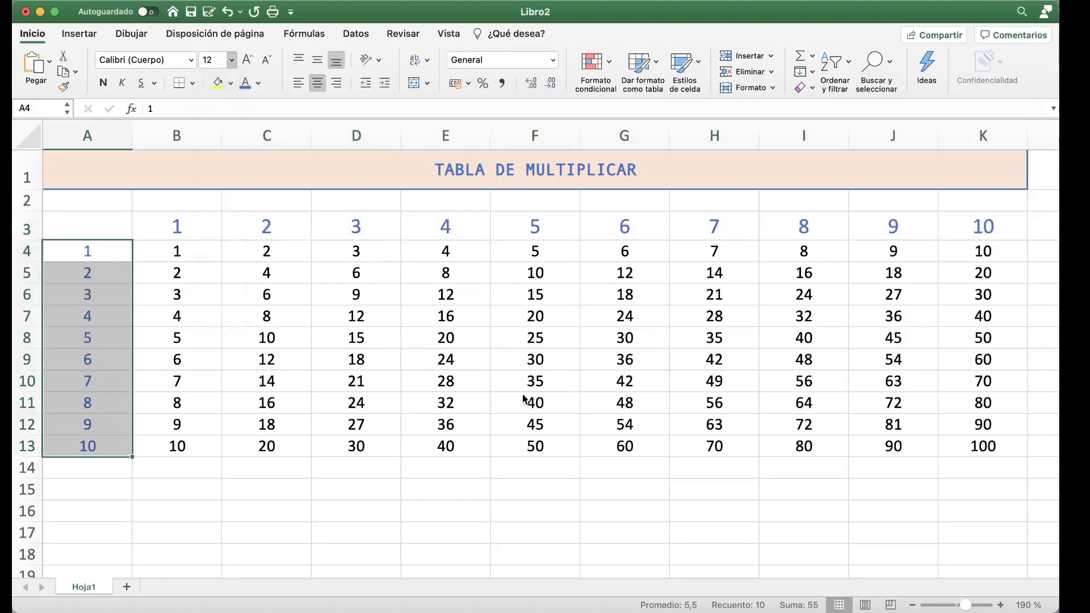
pyautogui.click(443, 376)
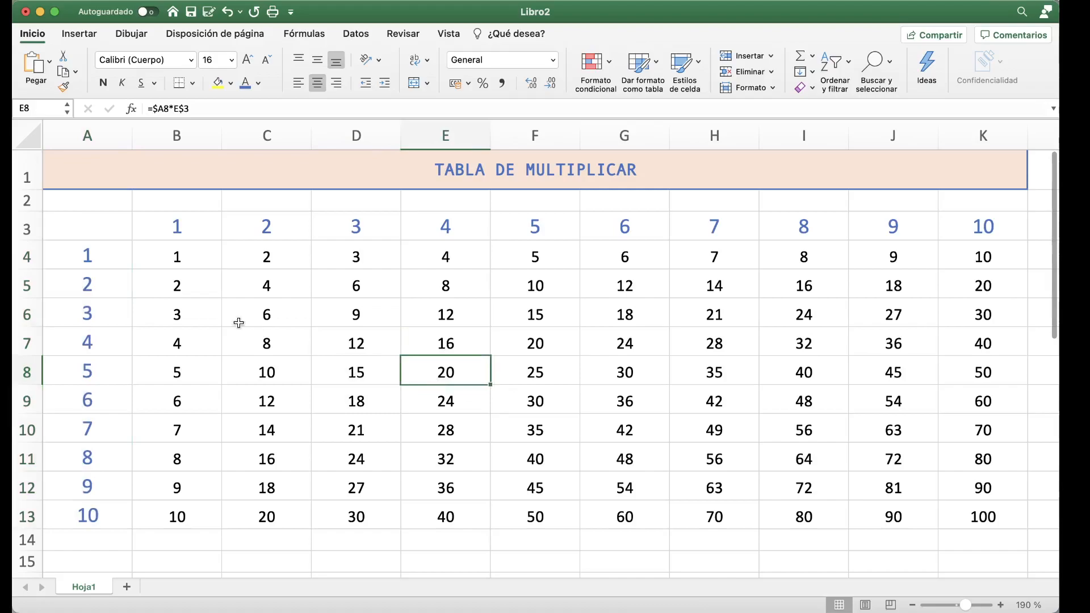
# Give the column headers in B3:K3 medium solid blue borders, both as an outline and between the cells
pyautogui.click(161, 226)
pyautogui.moveTo(209, 225); pyautogui.dragTo(1016, 228)
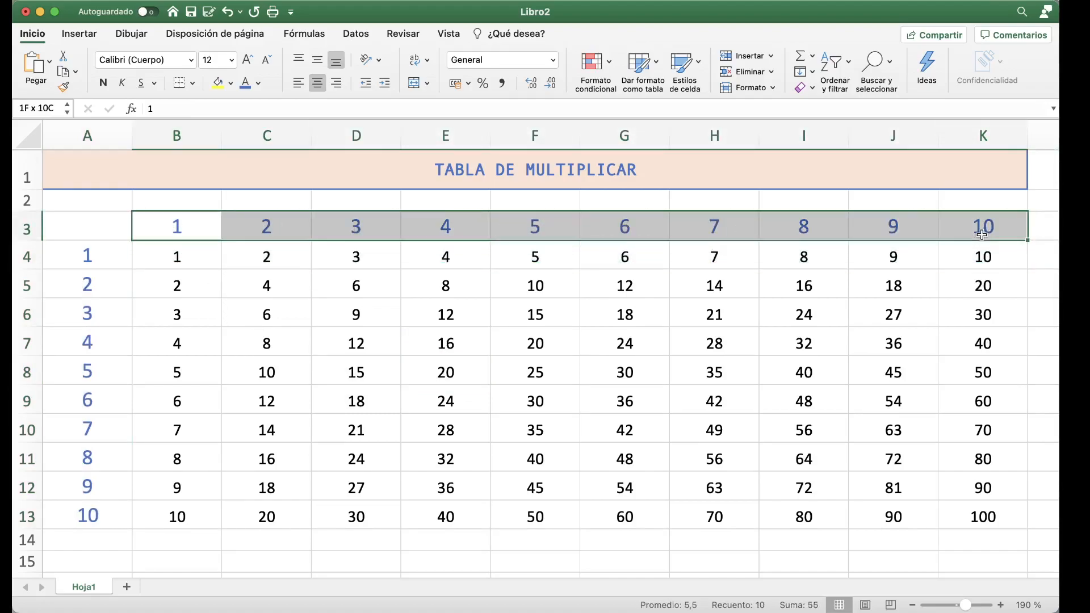
pyautogui.rightClick(976, 233)
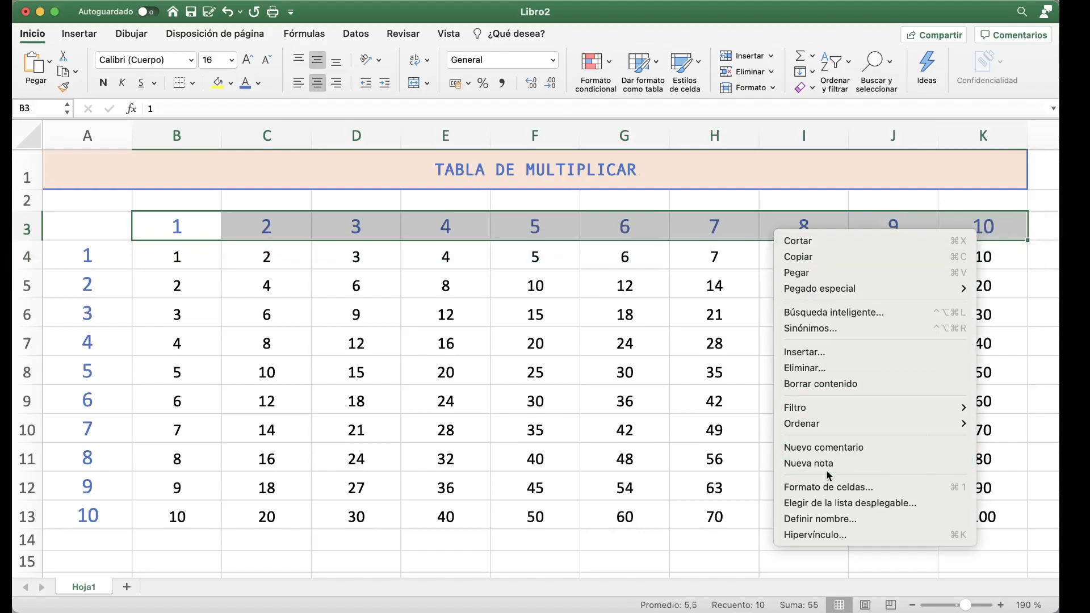
pyautogui.click(823, 487)
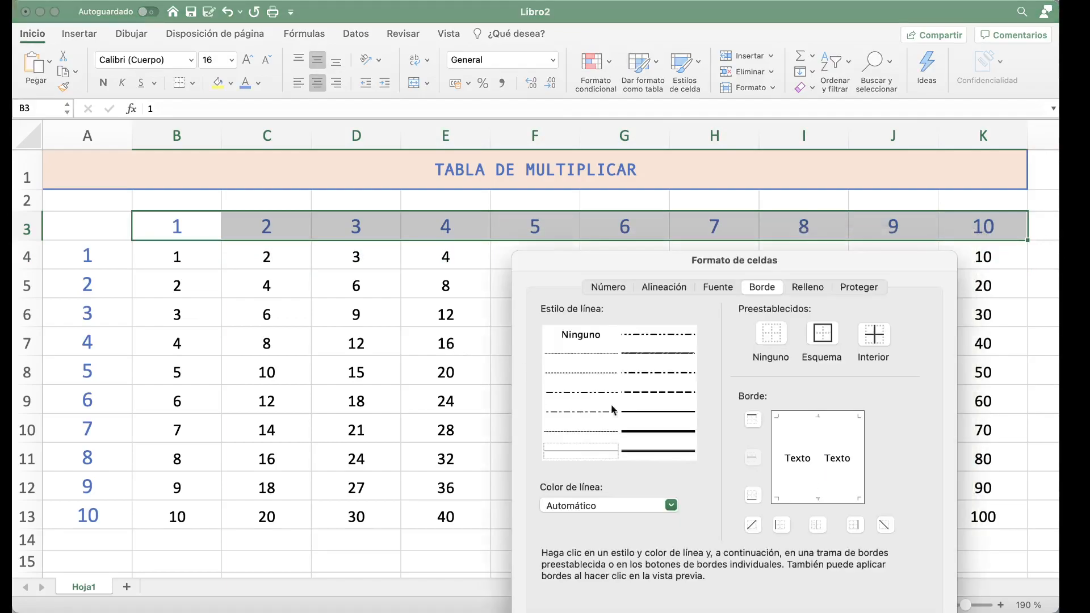
pyautogui.click(686, 413)
pyautogui.click(671, 505)
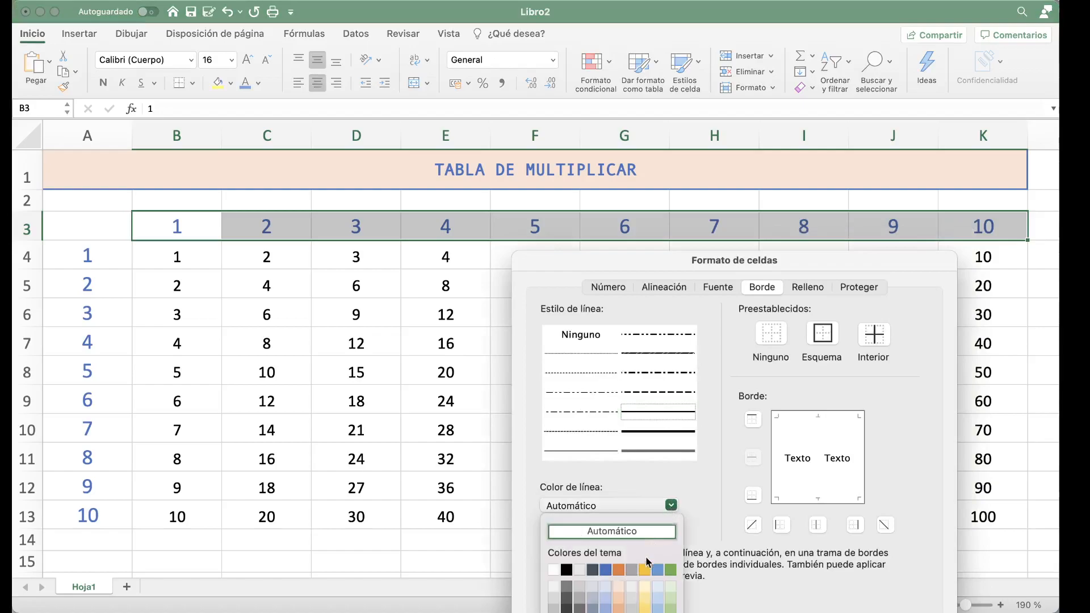
pyautogui.click(611, 574)
pyautogui.click(824, 332)
pyautogui.click(877, 338)
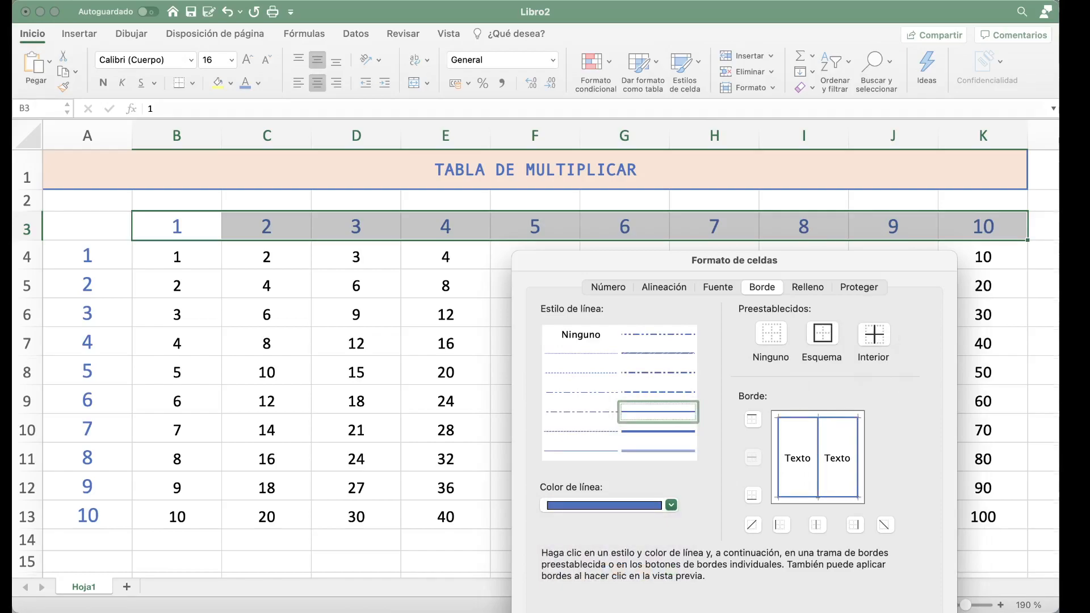
pyautogui.press('Return')
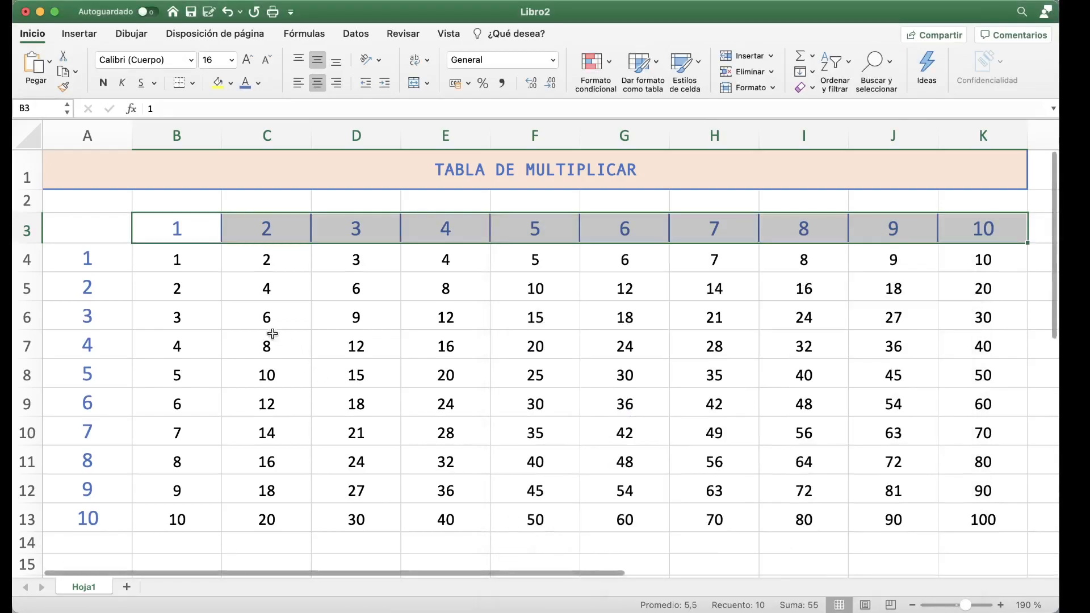
# Copy the bordered format of the column headers onto the row headers in A4:A13
pyautogui.click(64, 87)
pyautogui.moveTo(85, 267); pyautogui.dragTo(90, 517)
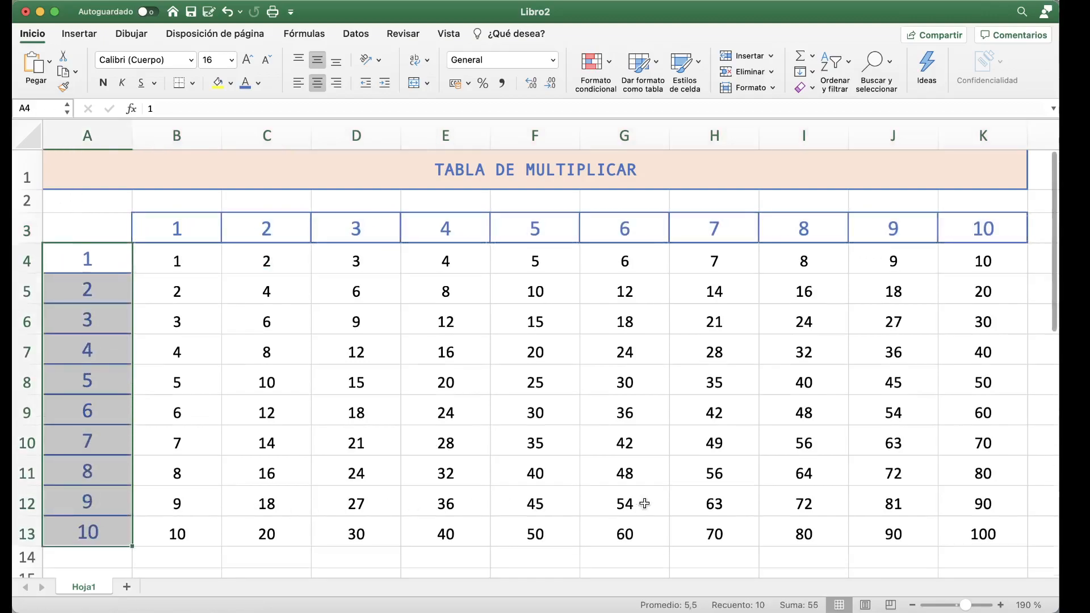
pyautogui.click(574, 459)
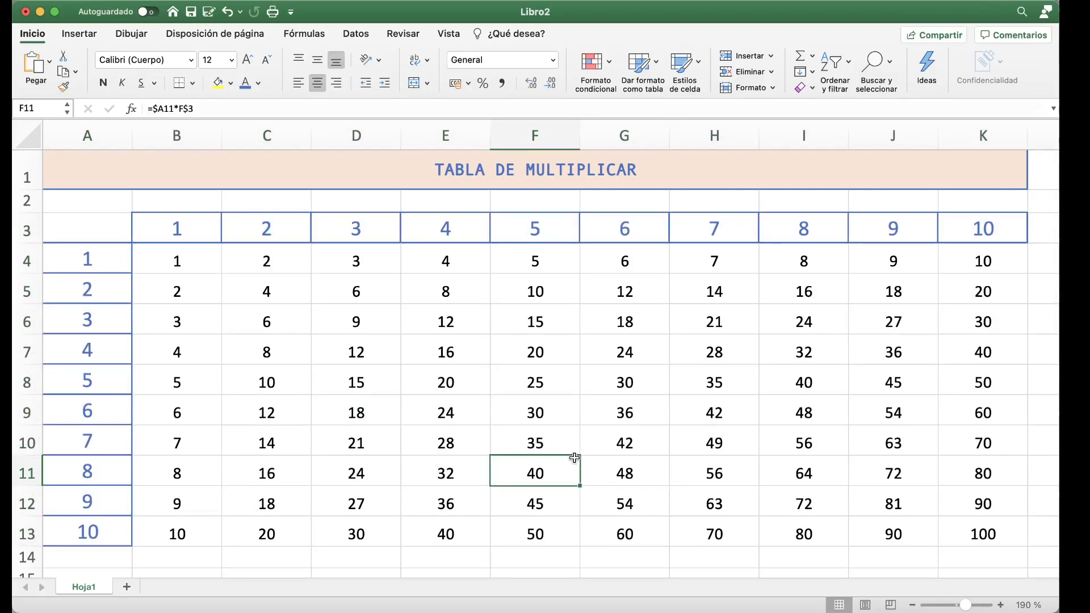
# Give the results in B4:K13 medium solid blue outline and inner vertical borders, with the finest blue line horizontally between the rows
pyautogui.moveTo(179, 260); pyautogui.dragTo(972, 525)
pyautogui.rightClick(620, 380)
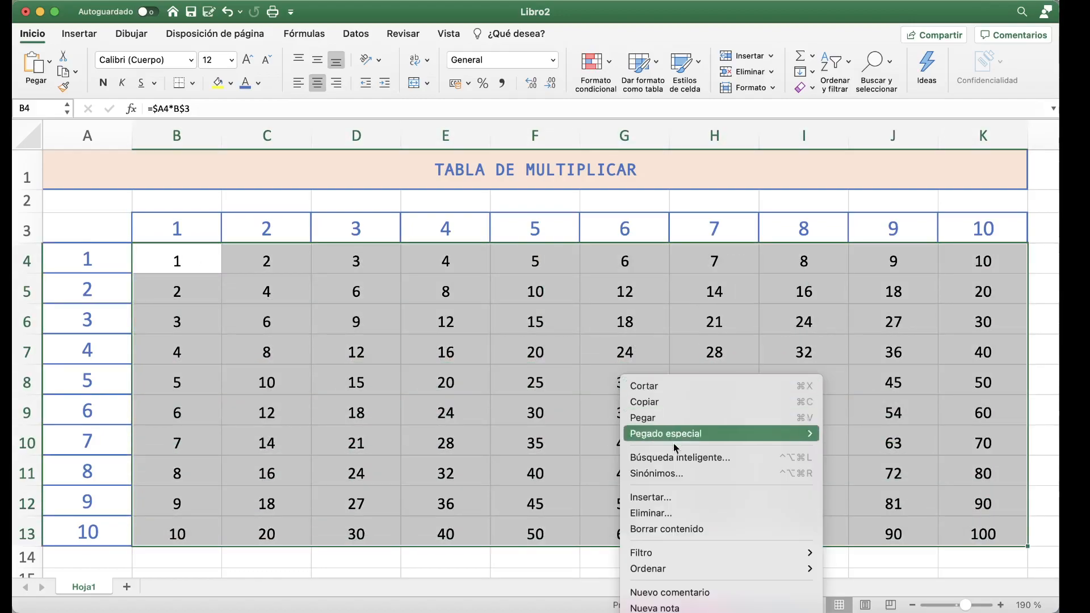
pyautogui.click(668, 612)
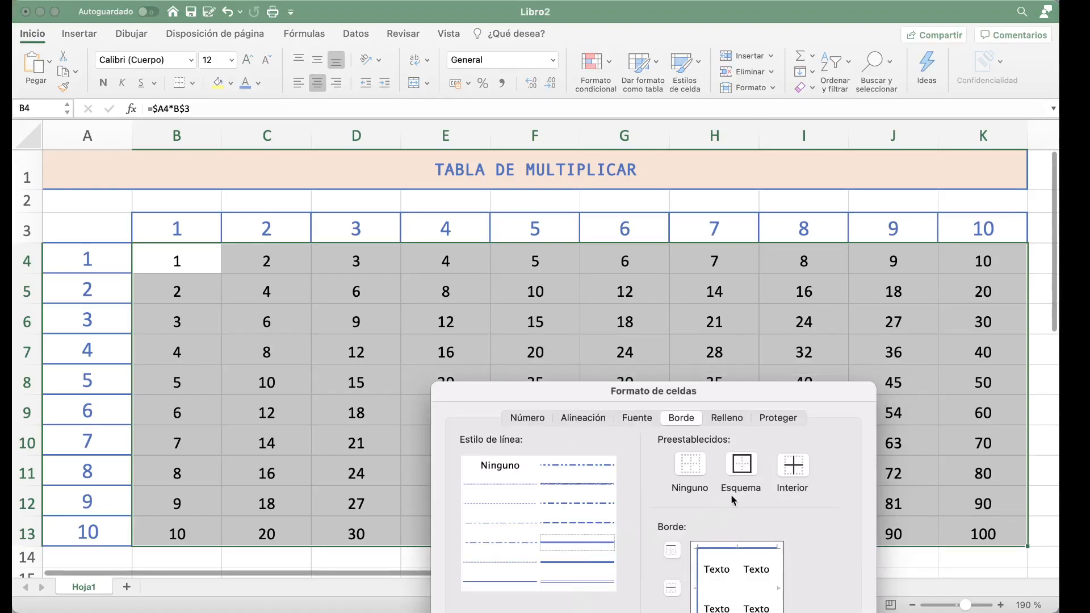
pyautogui.click(776, 568)
pyautogui.click(736, 583)
pyautogui.click(511, 486)
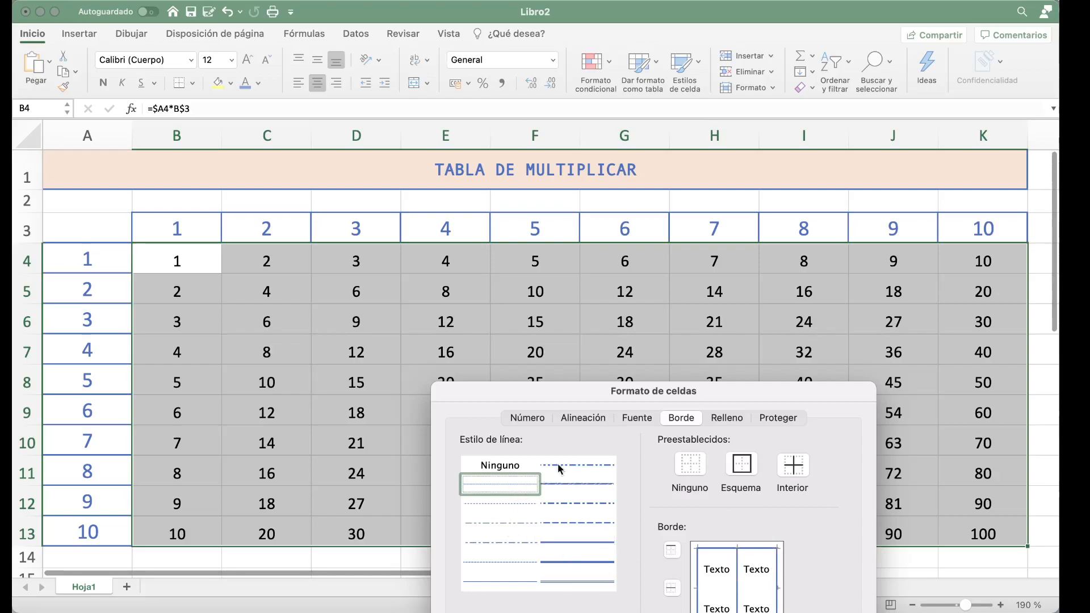
pyautogui.moveTo(628, 391); pyautogui.dragTo(544, 148)
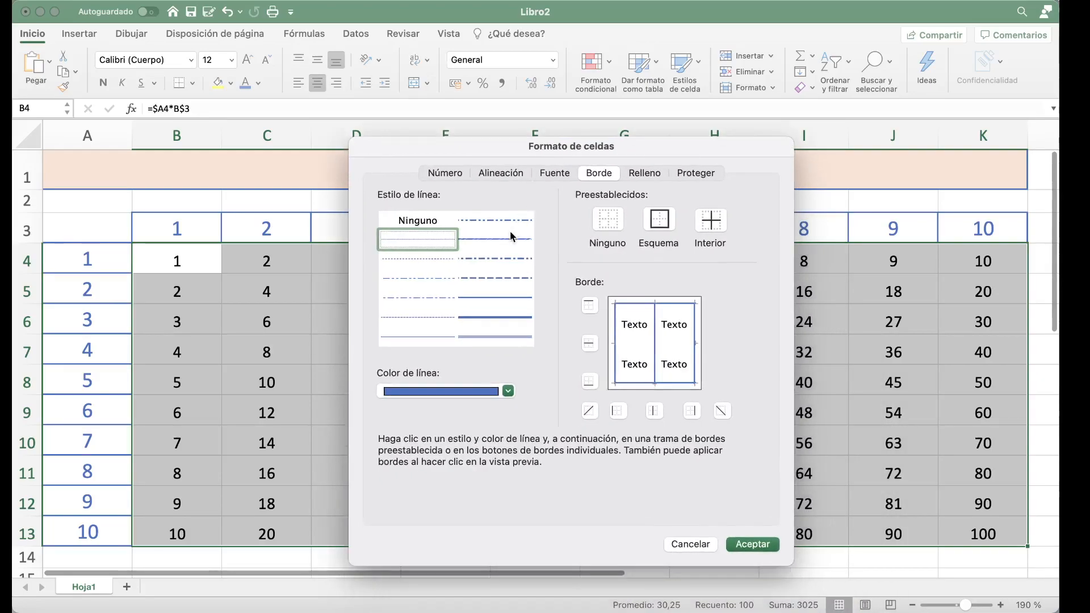
pyautogui.click(642, 357)
pyautogui.click(751, 544)
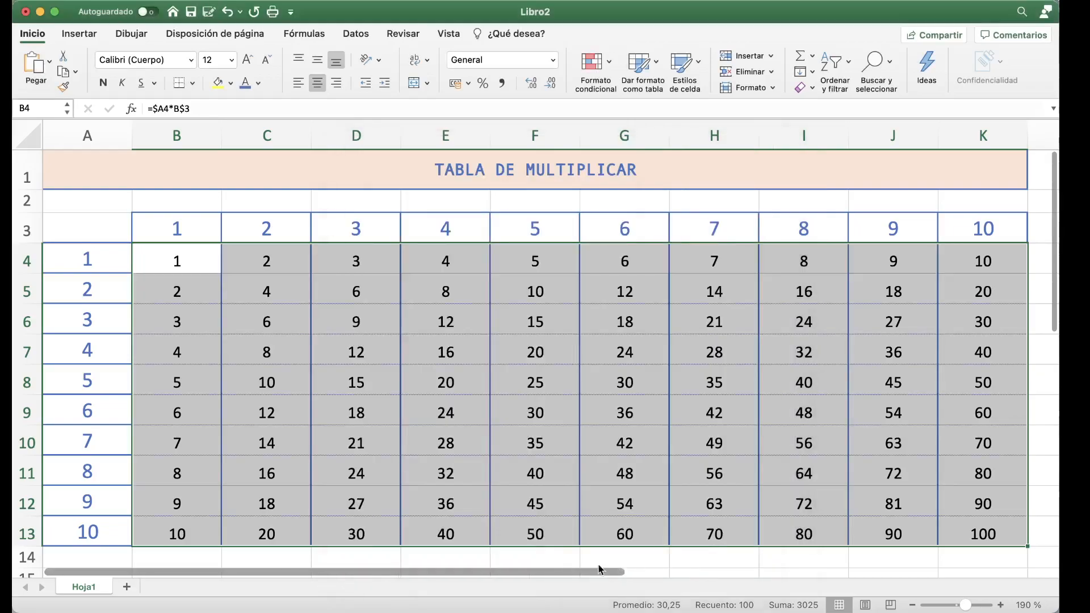
pyautogui.click(534, 508)
pyautogui.click(407, 362)
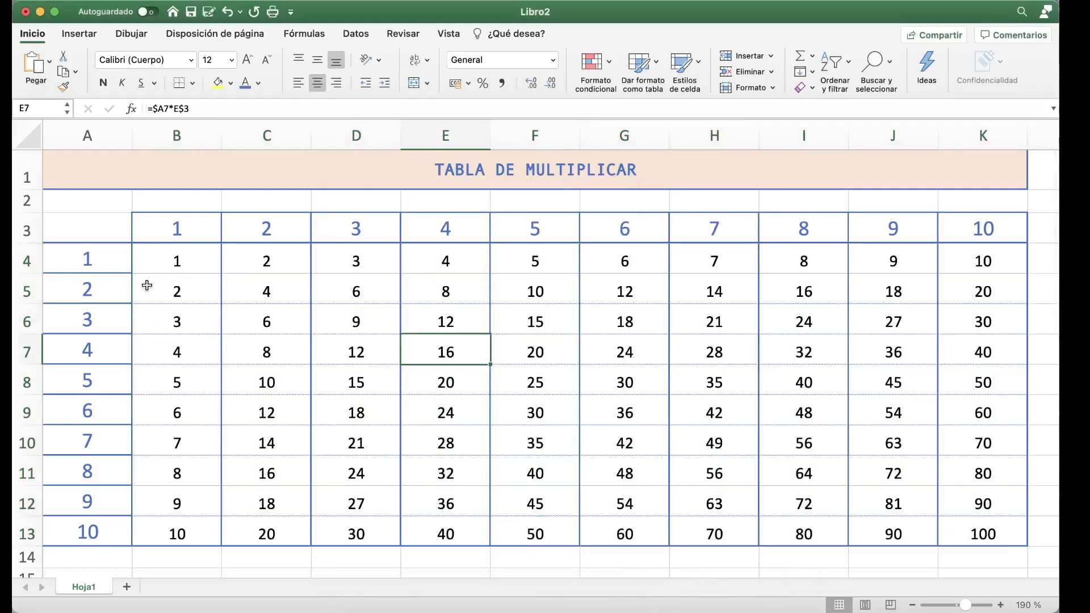
pyautogui.moveTo(155, 262); pyautogui.dragTo(175, 526)
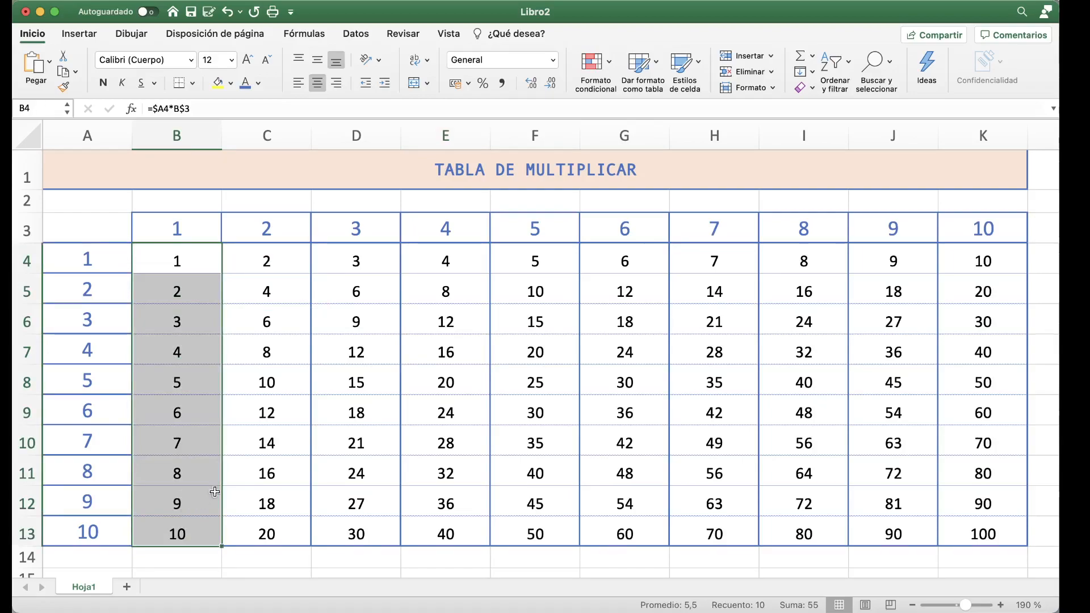
pyautogui.rightClick(359, 261)
pyautogui.click(368, 299)
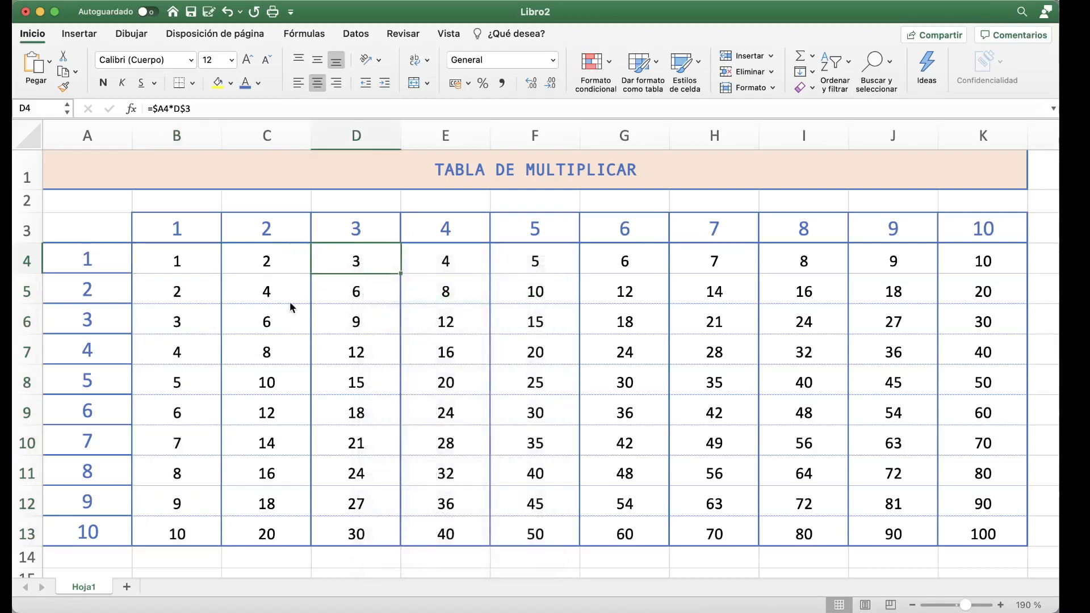
pyautogui.moveTo(178, 260); pyautogui.dragTo(185, 340)
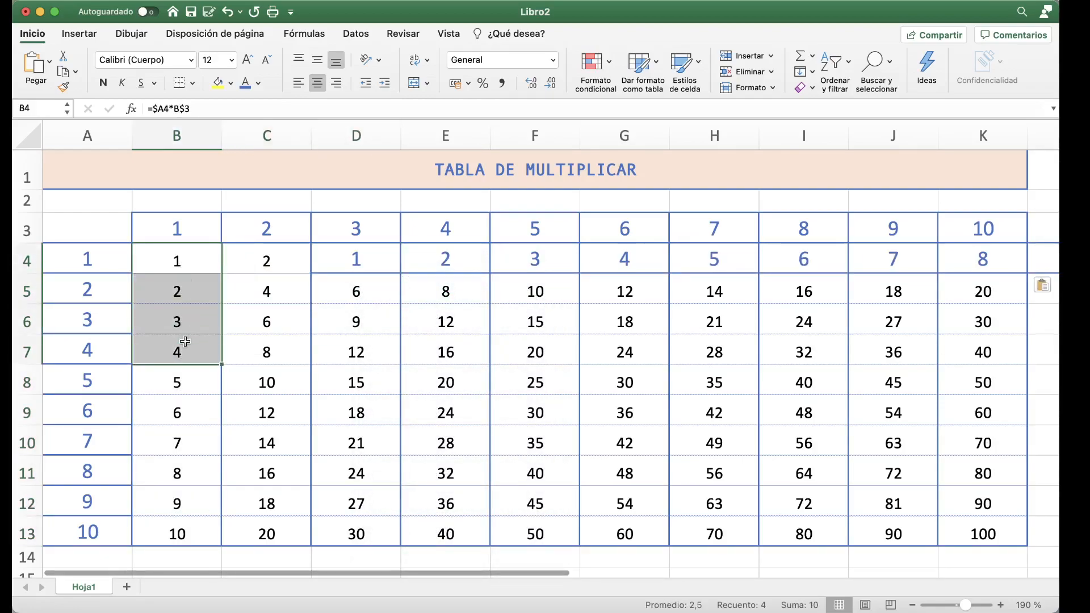
pyautogui.click(226, 17)
# Fill the results in B4:B13 with the lightest gold theme colour
pyautogui.moveTo(177, 258); pyautogui.dragTo(178, 525)
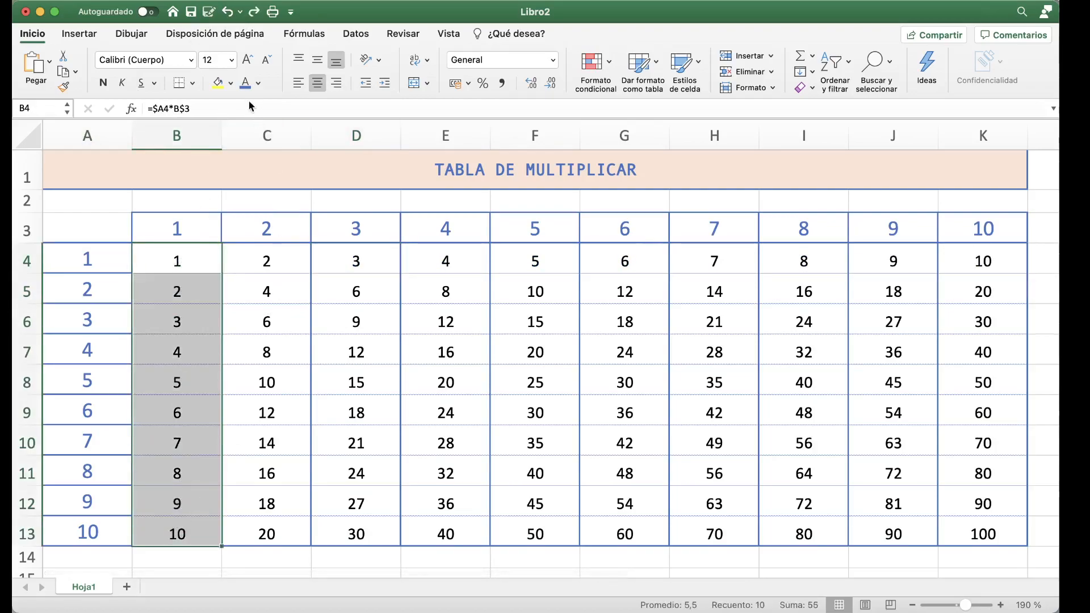
pyautogui.click(231, 84)
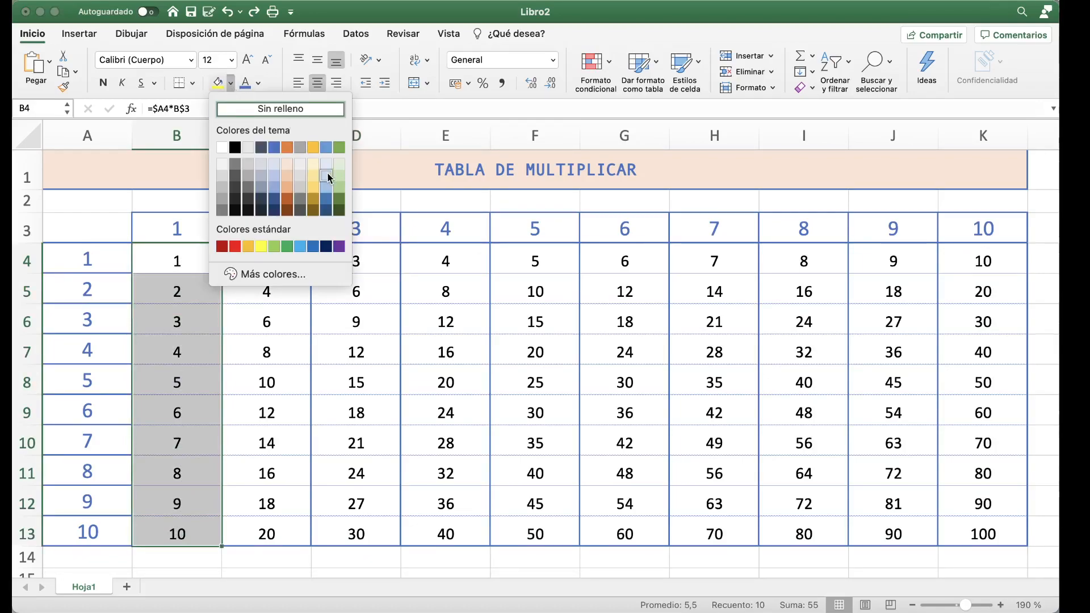
pyautogui.click(313, 166)
# Apply the same light gold fill to the alternate result columns D4:D13, F4:F13, H4:H13 and J4:J13
pyautogui.moveTo(356, 262); pyautogui.dragTo(368, 544)
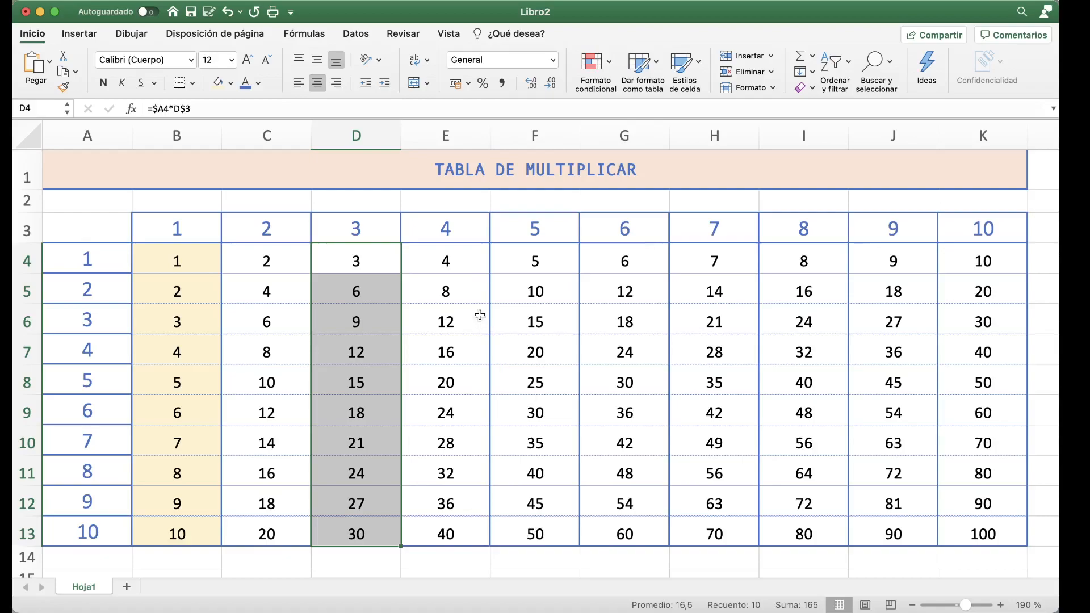
pyautogui.moveTo(516, 262); pyautogui.dragTo(517, 528)
pyautogui.moveTo(356, 262); pyautogui.dragTo(373, 525)
pyautogui.moveTo(710, 250); pyautogui.dragTo(728, 520)
pyautogui.moveTo(877, 263); pyautogui.dragTo(896, 534)
pyautogui.click(217, 83)
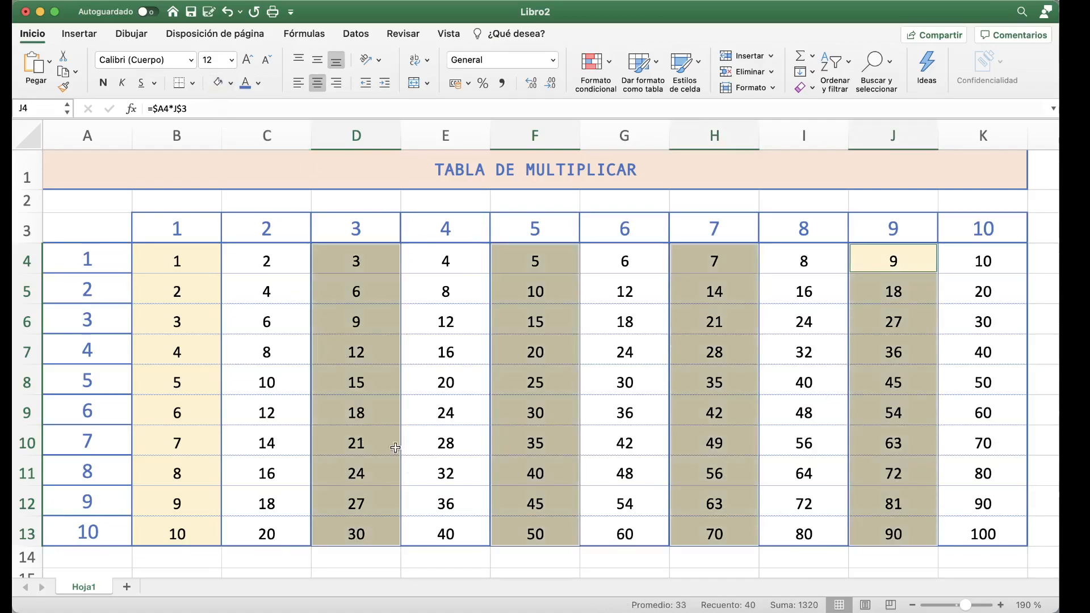
pyautogui.click(546, 558)
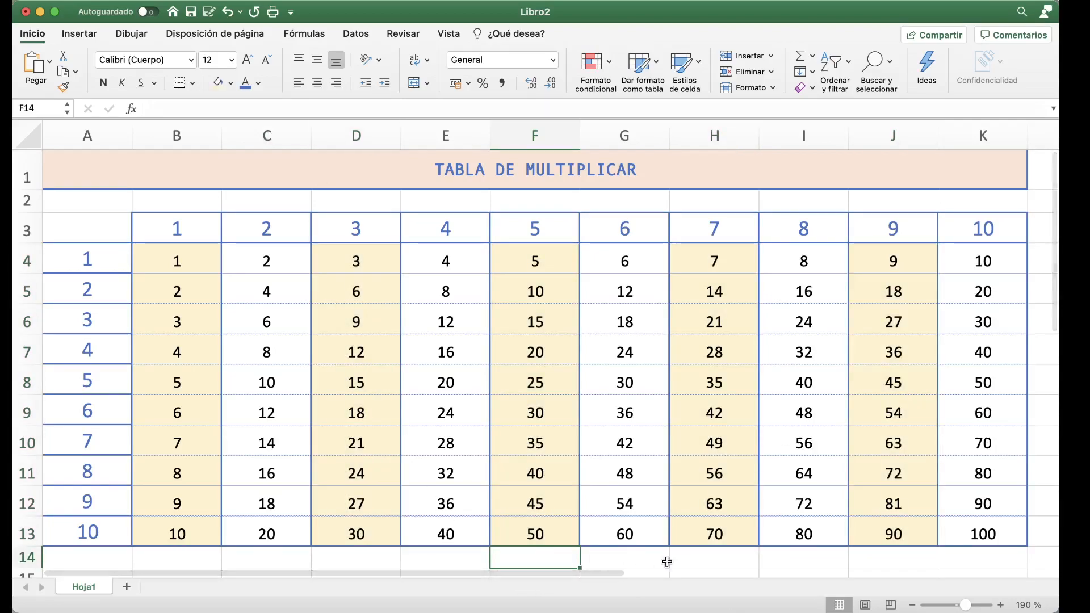
# Test the table formula by changing the column header in B3 to 13 and examining the results beneath it
pyautogui.click(913, 605)
pyautogui.click(912, 605)
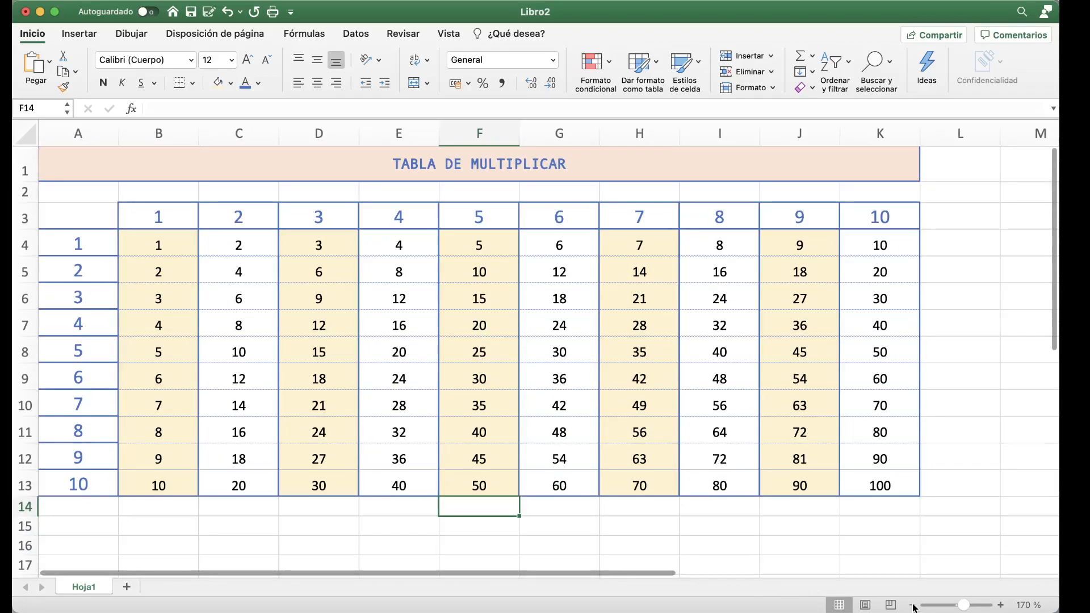
pyautogui.click(912, 605)
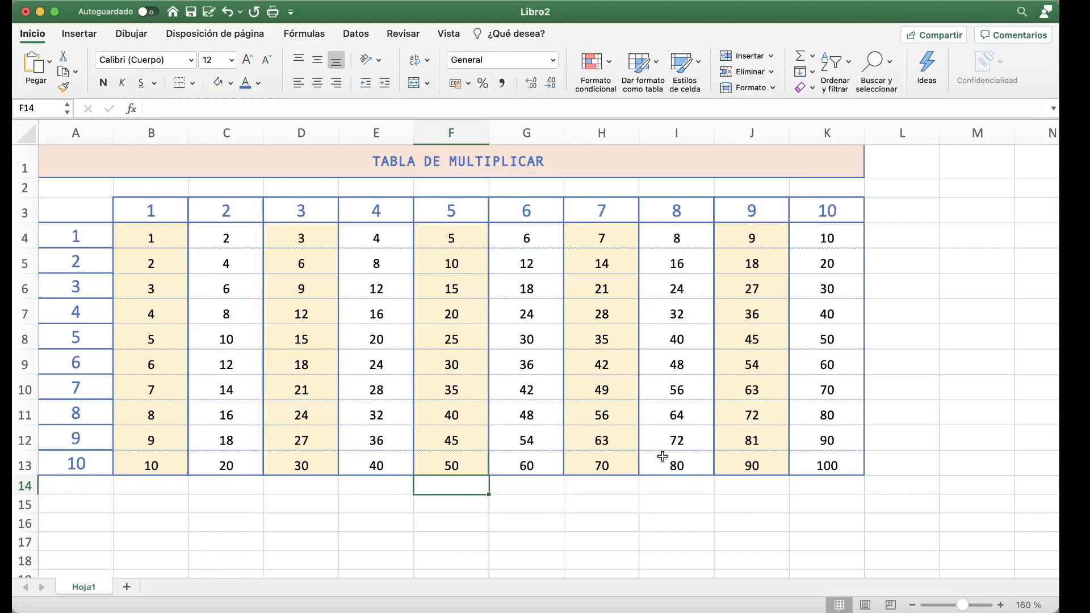
pyautogui.click(139, 214)
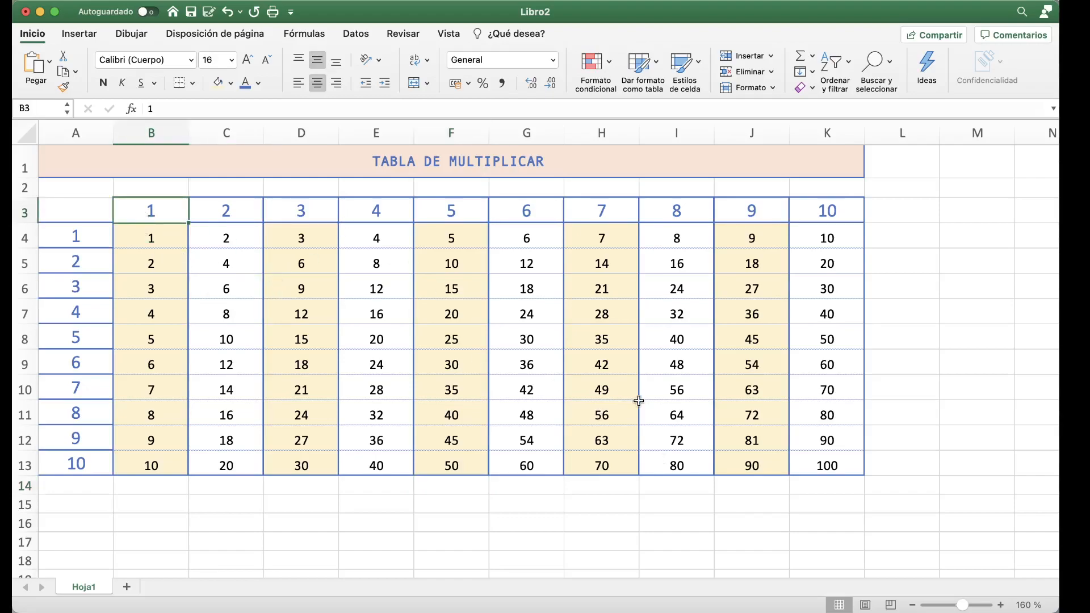
pyautogui.write('13')
pyautogui.press('Return')
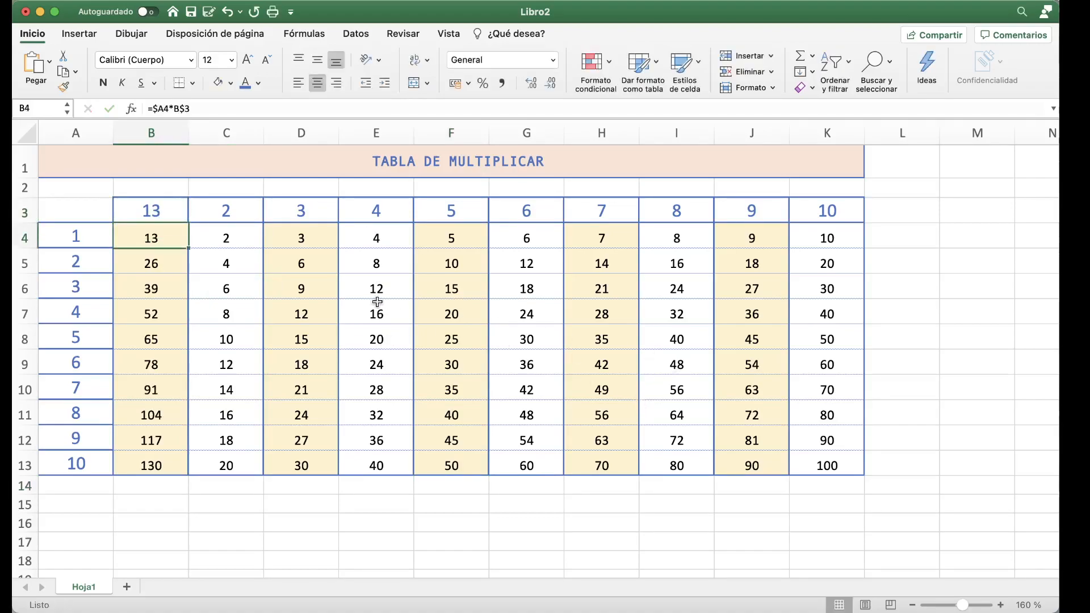
pyautogui.moveTo(151, 238); pyautogui.dragTo(121, 473)
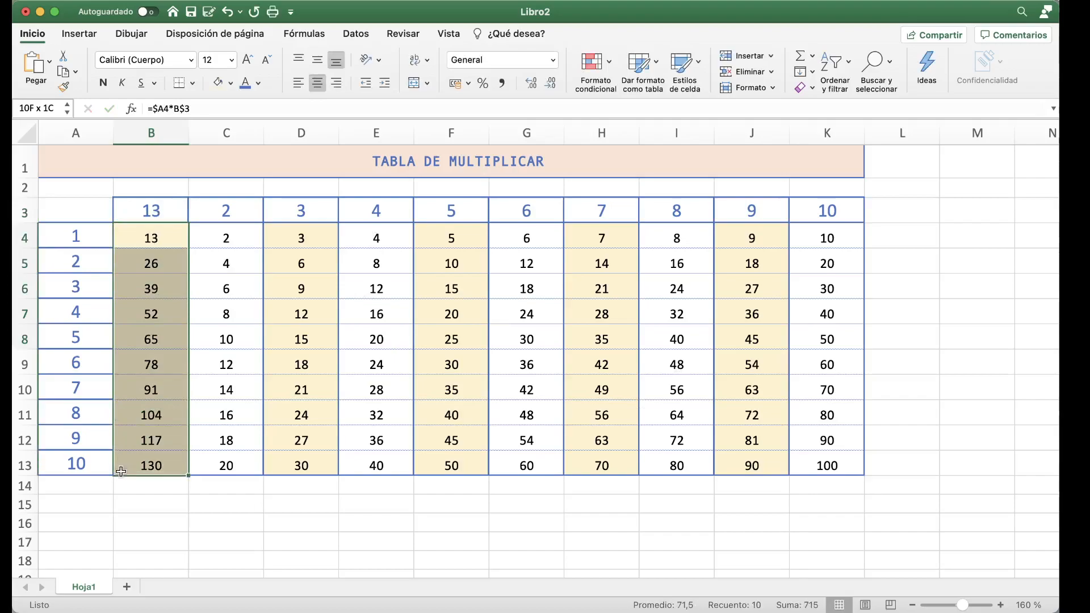
pyautogui.click(321, 520)
pyautogui.click(280, 414)
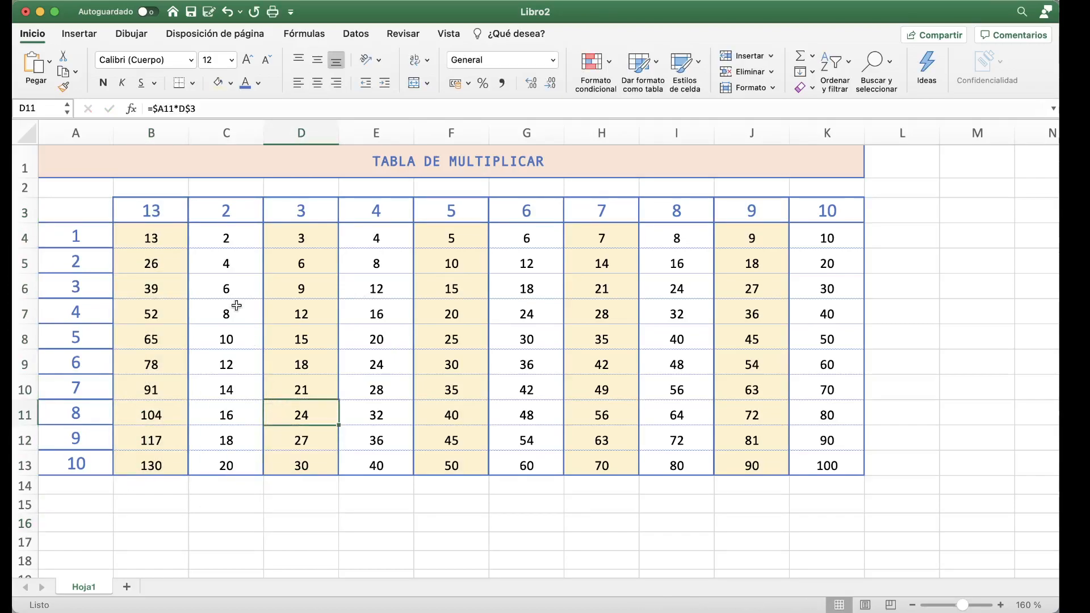
# Replace the mixed-reference formula in B4 with the fully relative formula =A4*B3
pyautogui.click(149, 229)
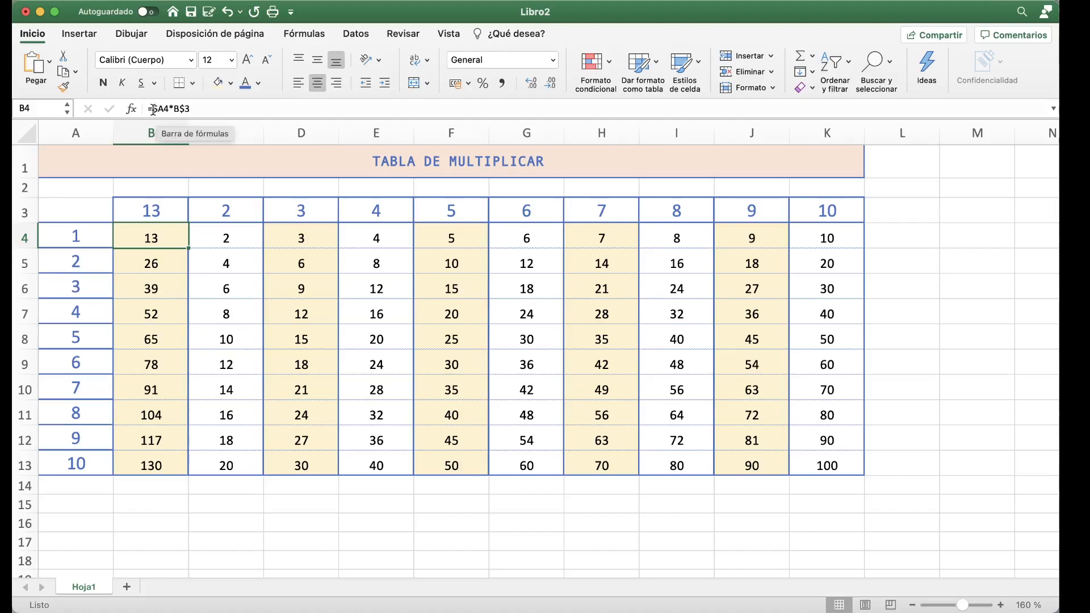
pyautogui.moveTo(152, 109); pyautogui.dragTo(251, 118)
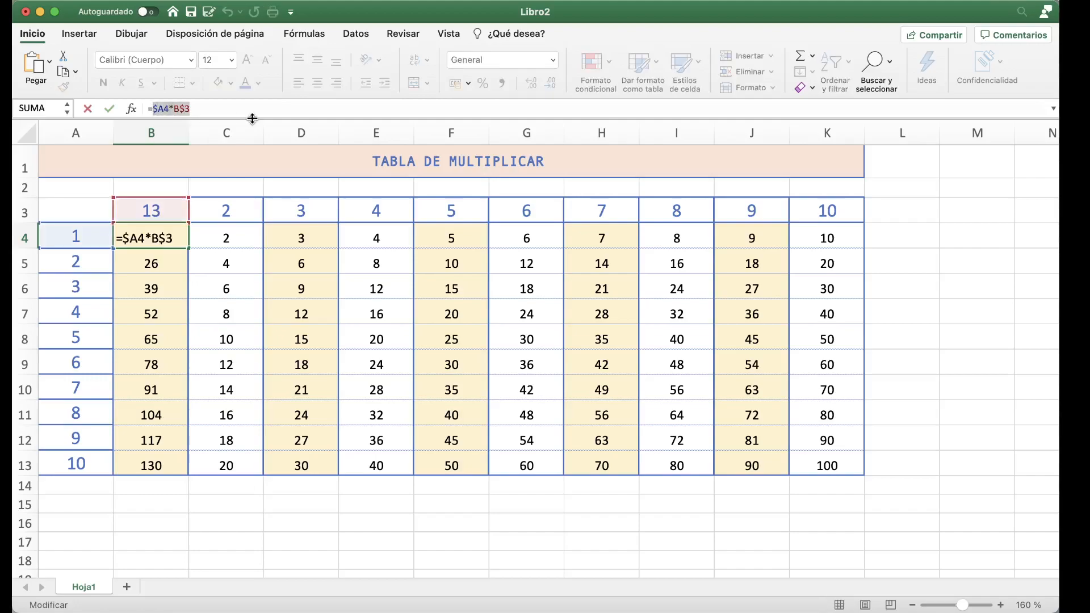
pyautogui.press('BackSpace')
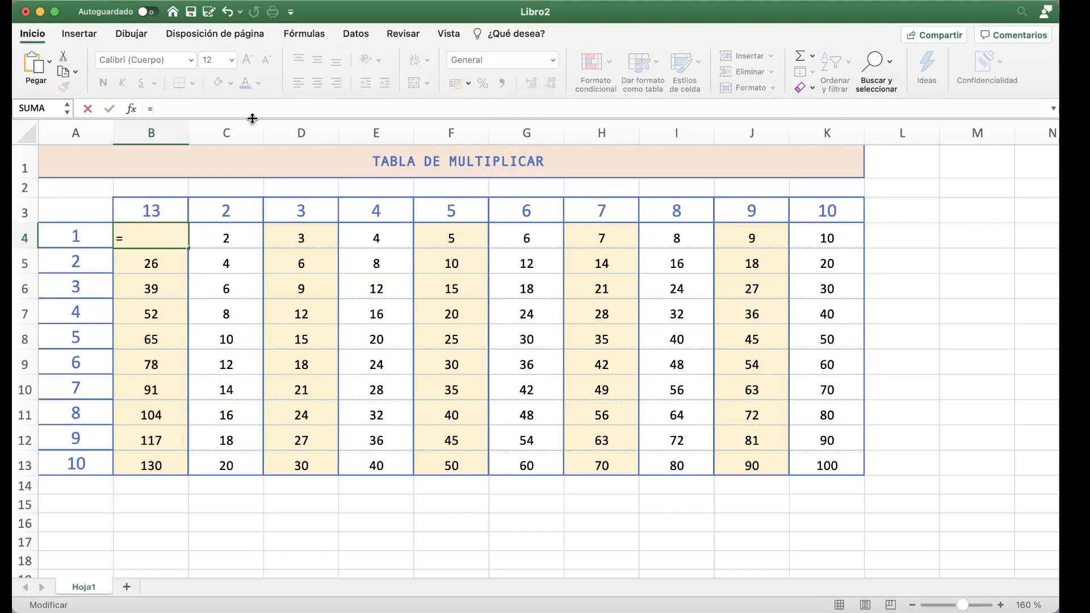
pyautogui.click(69, 231)
pyautogui.write('*')
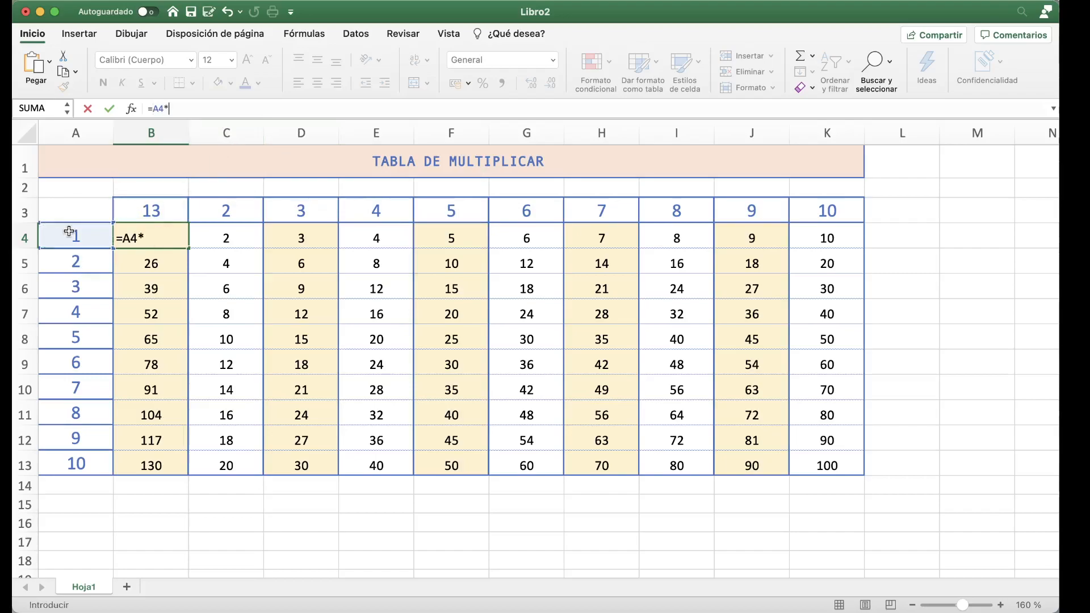
pyautogui.click(176, 210)
pyautogui.press('Return')
# Try filling the relative formula from B4 across the whole table to K13, and undo the fill
pyautogui.click(170, 235)
pyautogui.moveTo(188, 248); pyautogui.dragTo(855, 472)
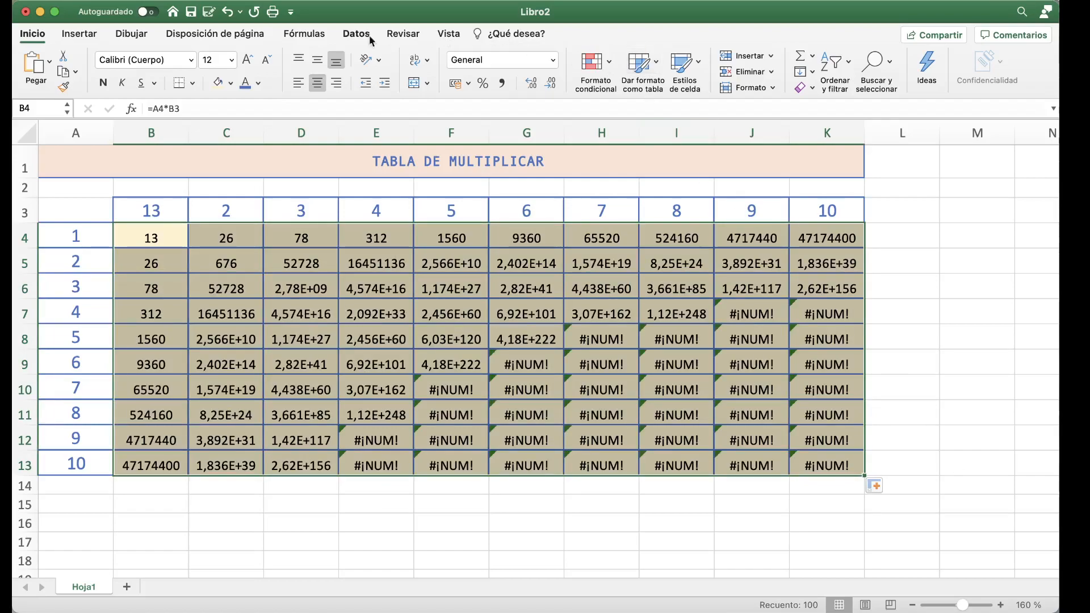
pyautogui.click(226, 13)
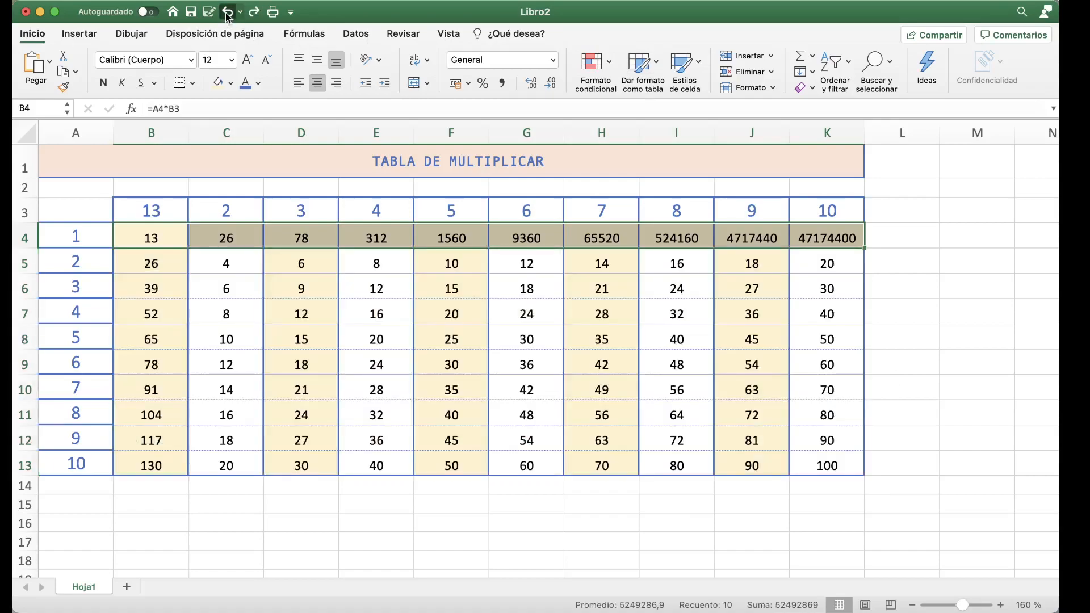
pyautogui.click(226, 12)
# Set the first column header in B3 to 1
pyautogui.click(162, 211)
pyautogui.write('1')
pyautogui.press('Return')
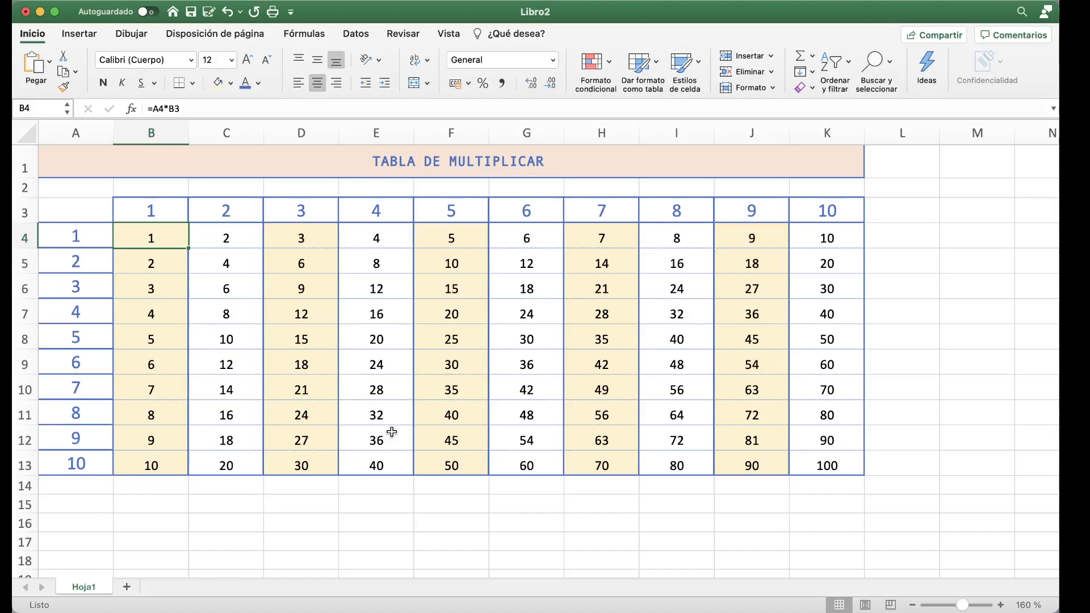
# Rename the sheet Hoja1 as TABLA DE MULTIPLICAR
pyautogui.doubleClick(89, 590)
pyautogui.write('t')
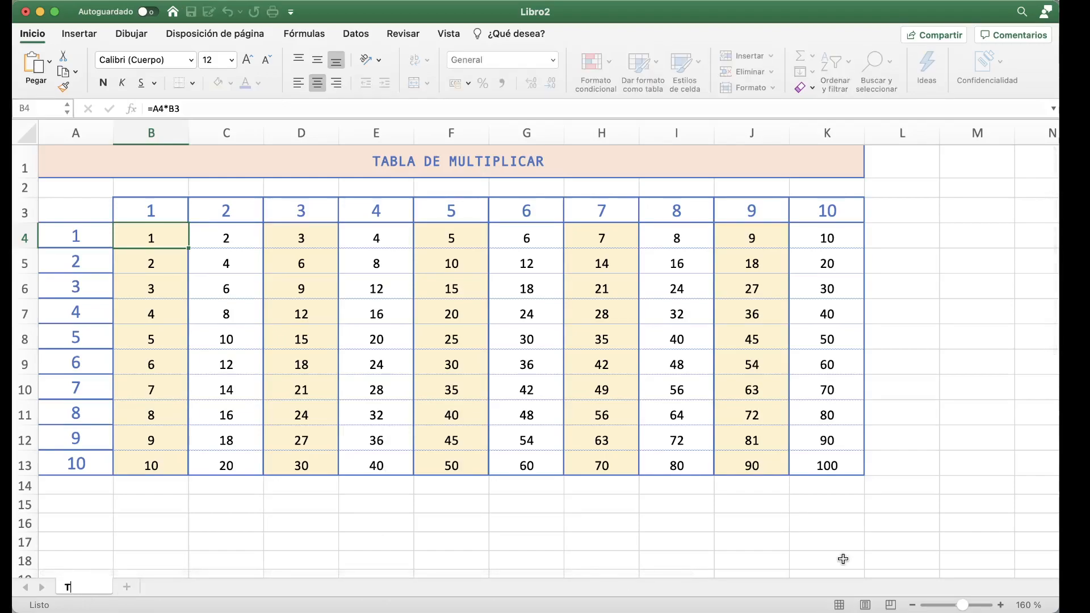
pyautogui.write('ABLA DE MULTIPLICAR')
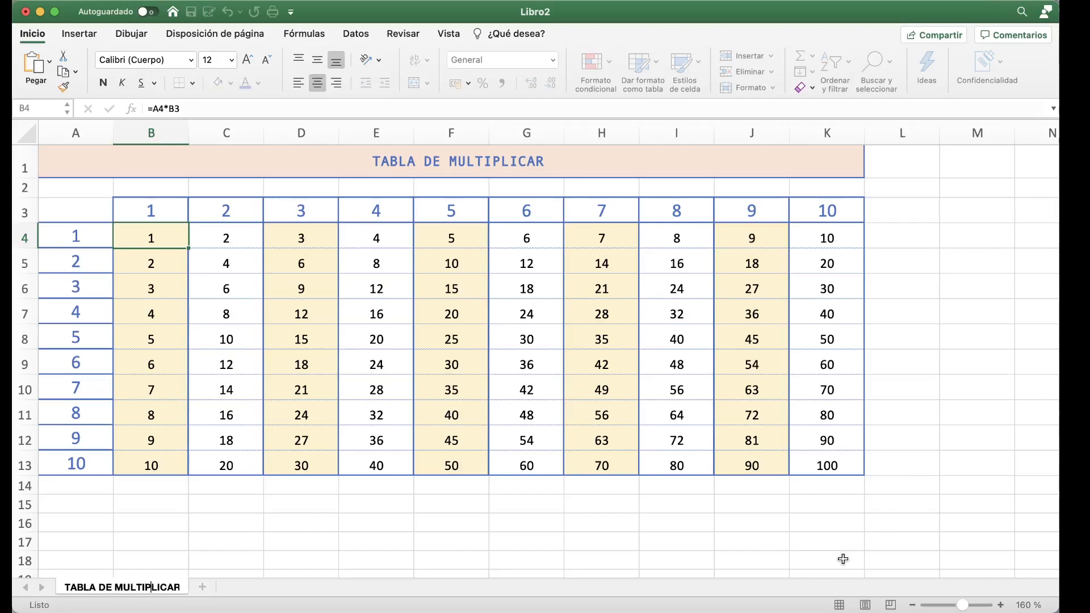
pyautogui.press('Return')
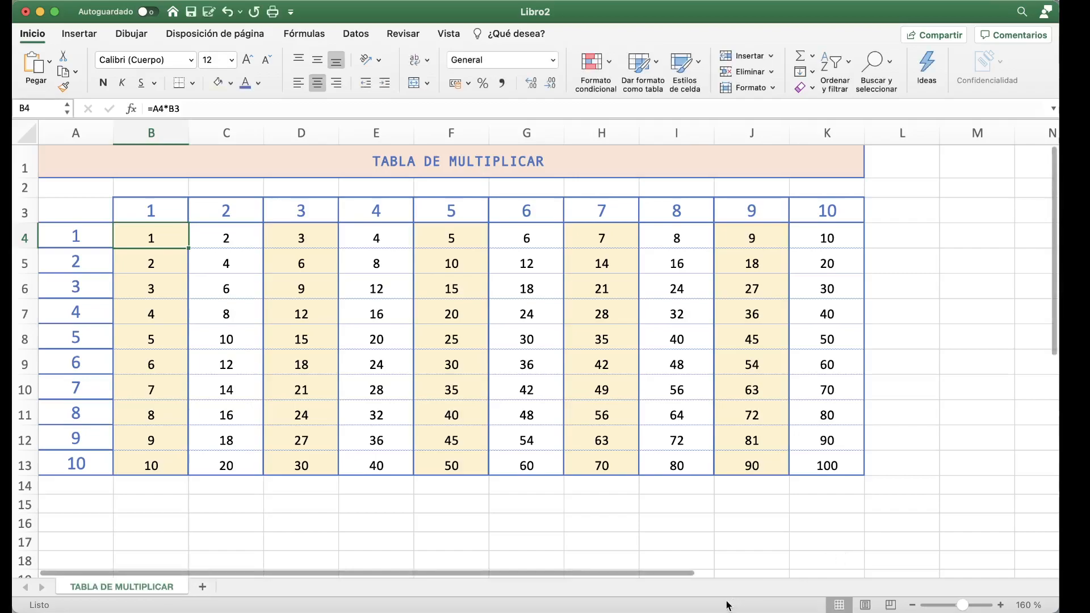
# Give the TABLA DE MULTIPLICAR sheet tab a blue colour
pyautogui.rightClick(130, 589)
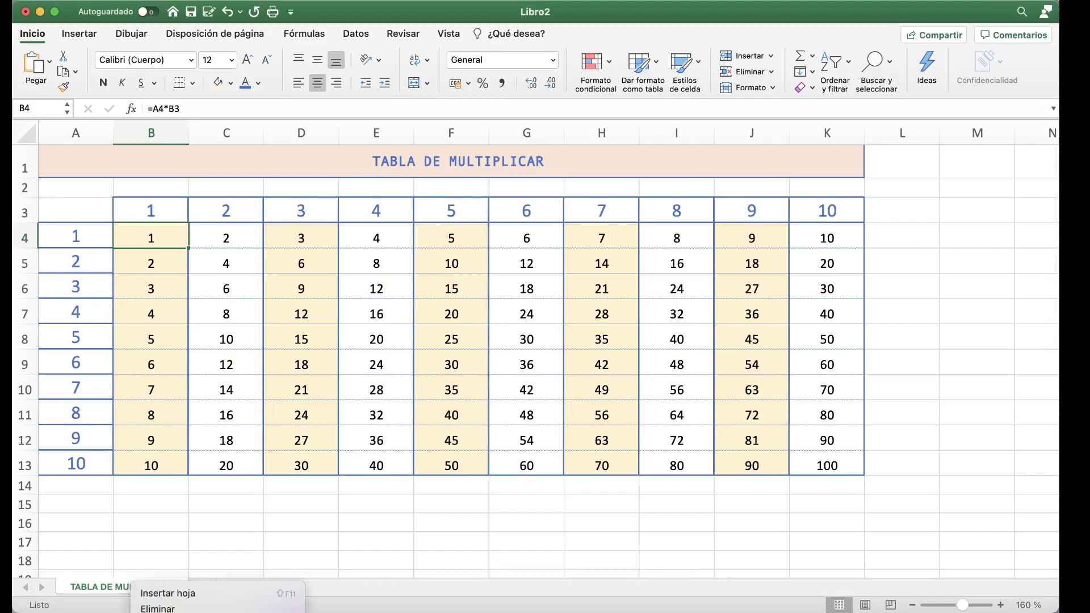
pyautogui.press('Escape')
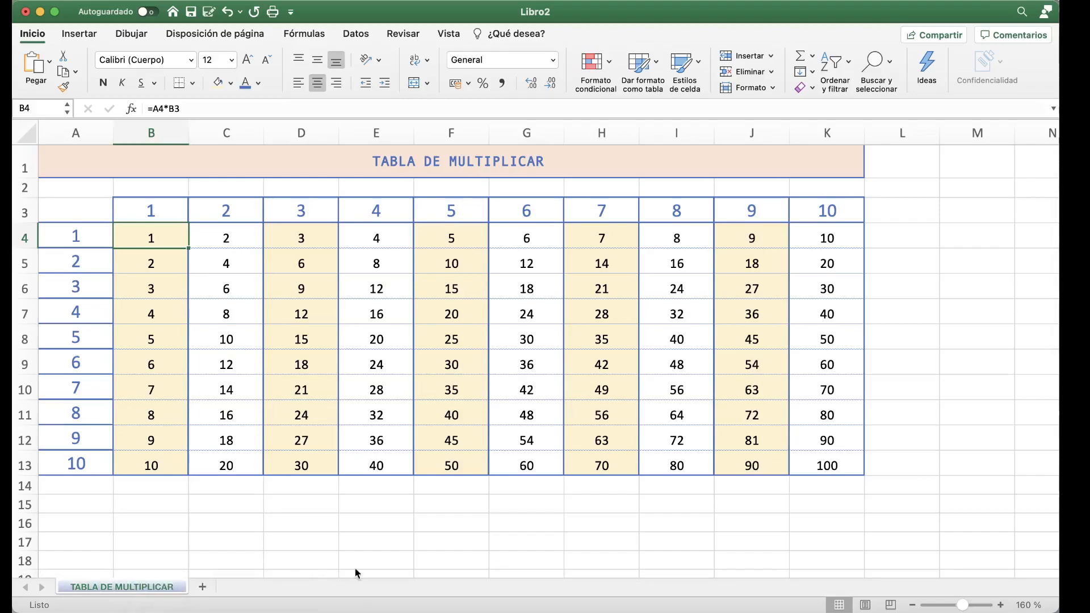
pyautogui.click(346, 536)
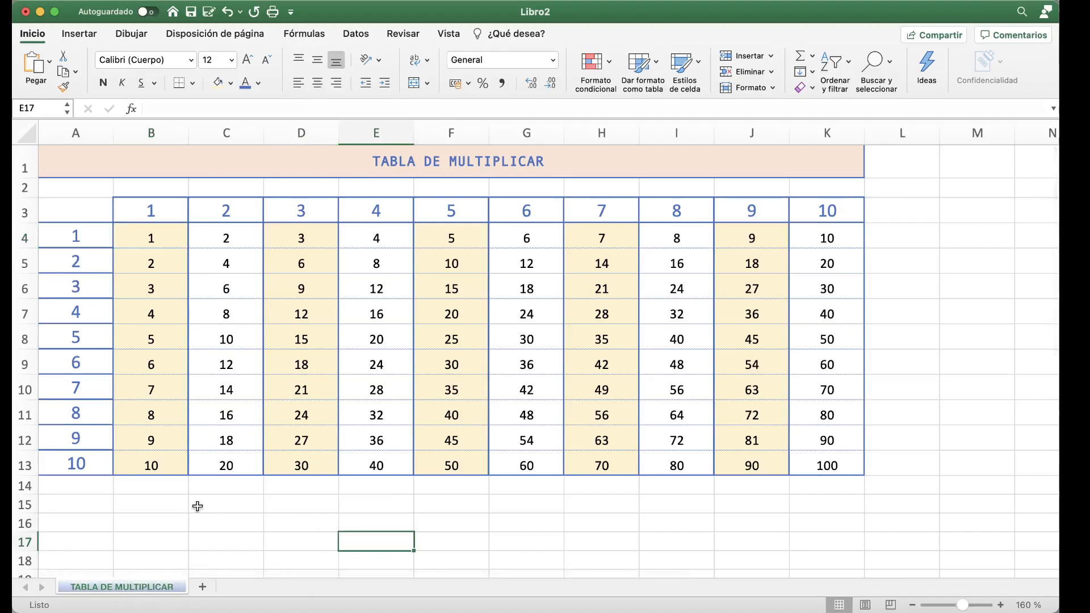